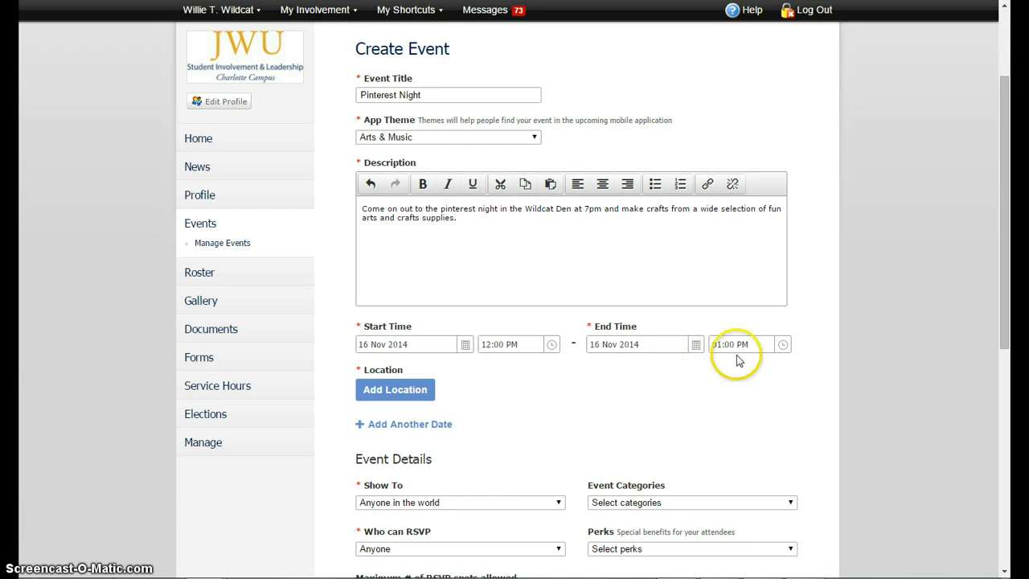
Add a location named Wildcat Den to the event and save it
scroll(533, 379, down, 3)
click(399, 254)
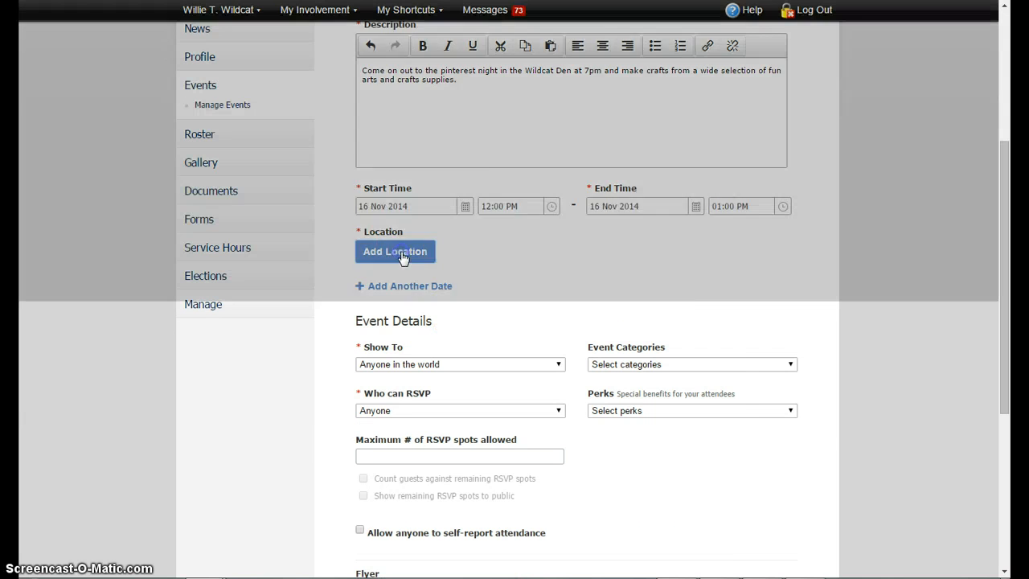
click(374, 120)
text(Wildcat Den)
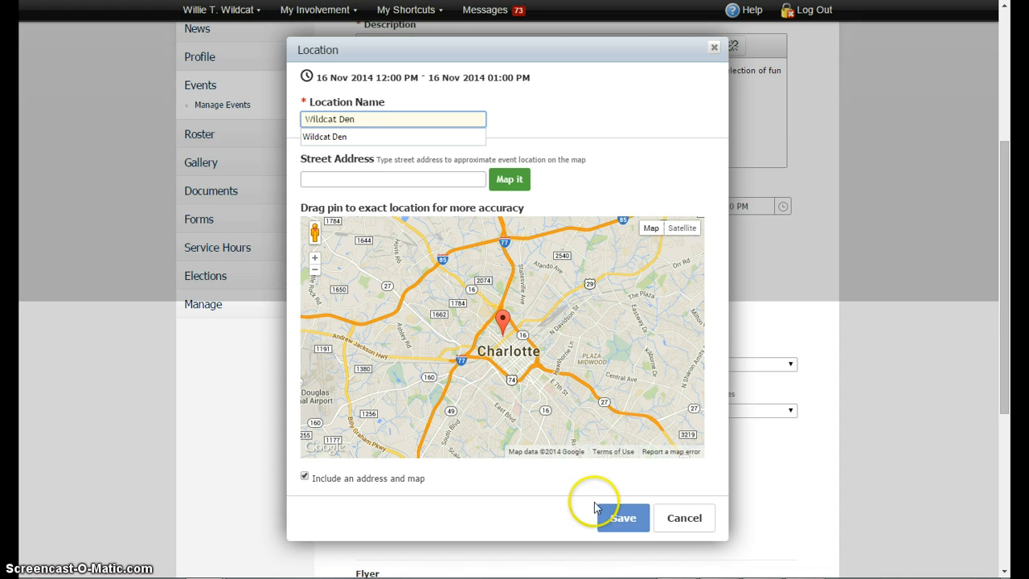
click(622, 520)
click(624, 521)
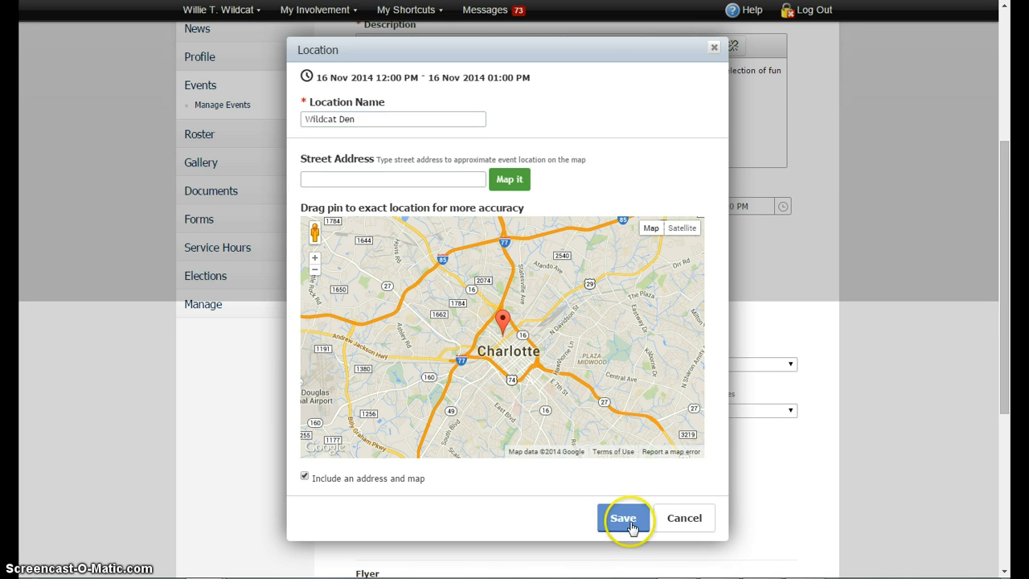
Assign the Event category to the event, leaving the perks unselected
scroll(487, 331, down, 2)
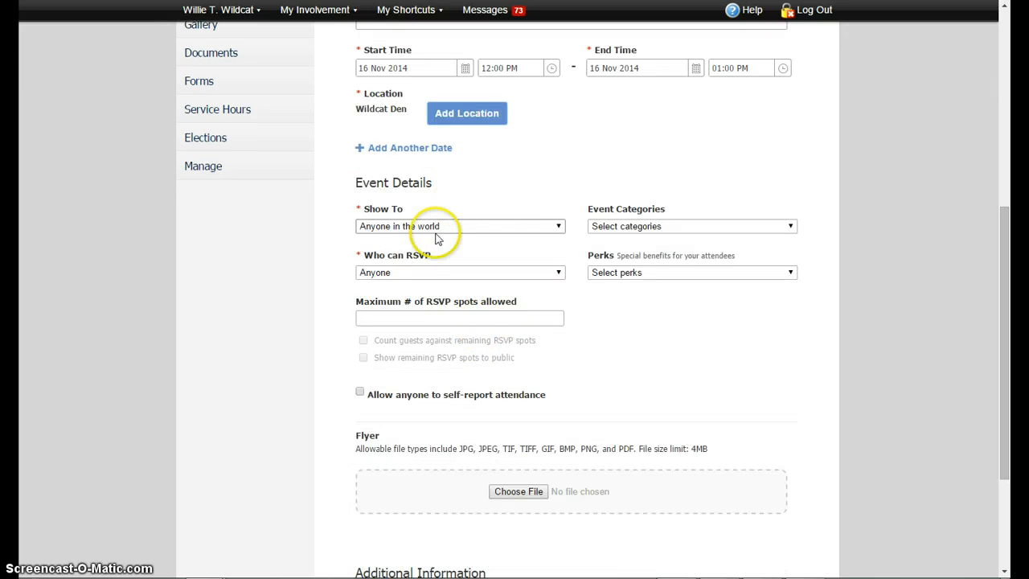
click(648, 226)
click(637, 249)
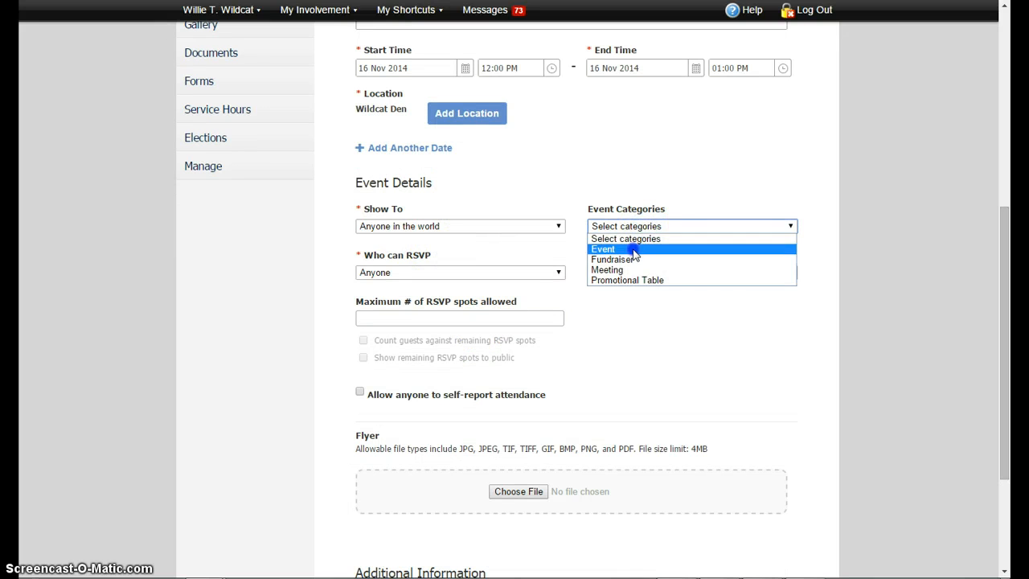
click(631, 299)
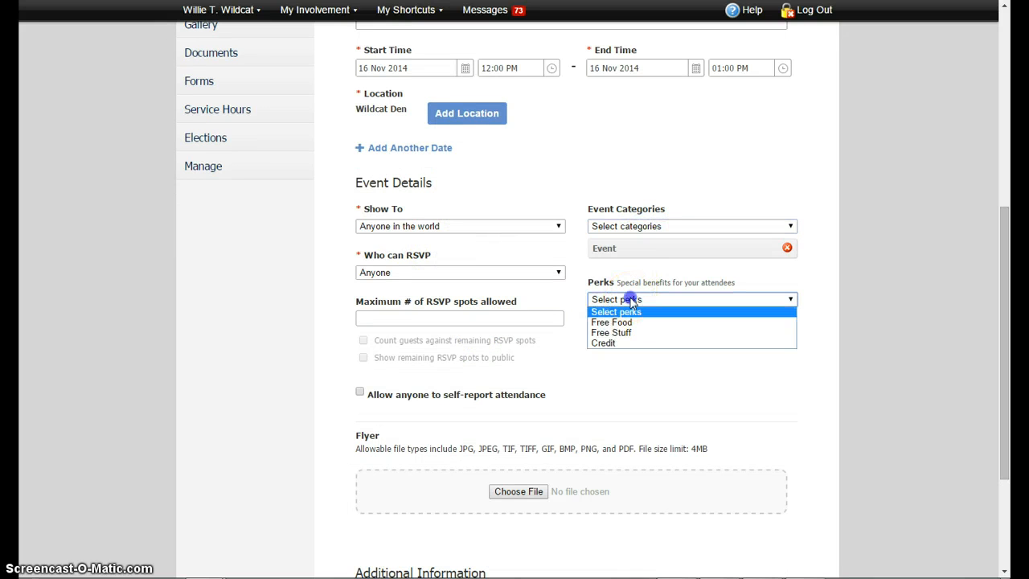
click(638, 363)
click(638, 372)
Attach the Pinterest Party image a9bcac157ea0c5eed34db6799a409095 from the Desktop as the event flyer
scroll(451, 385, down, 3)
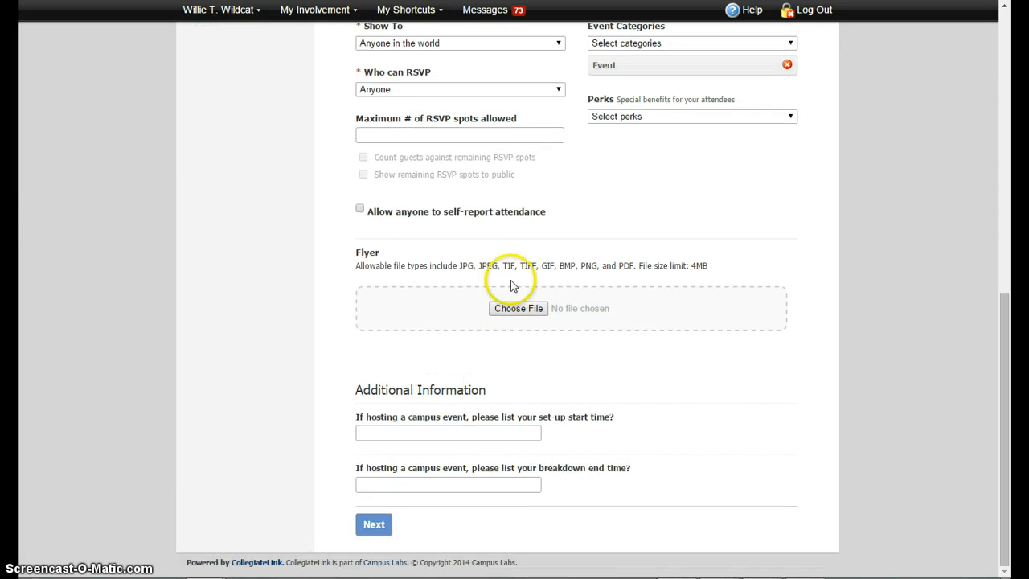
click(515, 311)
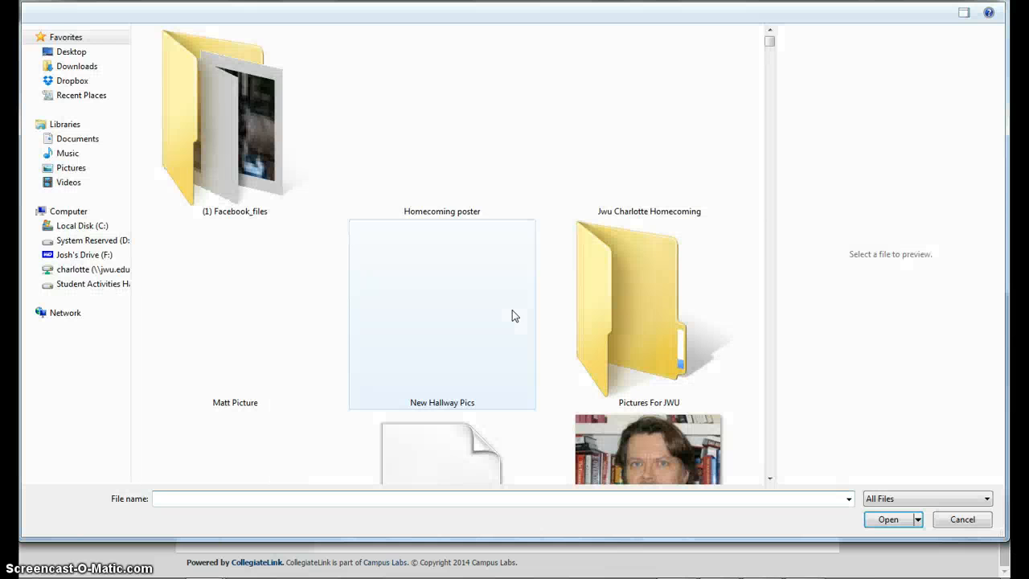
click(64, 53)
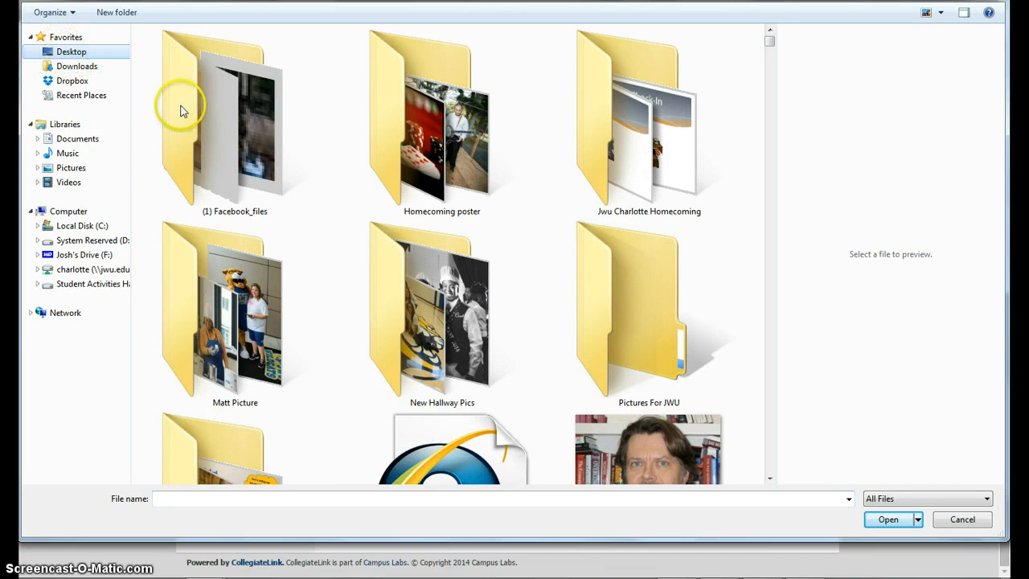
scroll(441, 266, down, 5)
scroll(450, 255, down, 4)
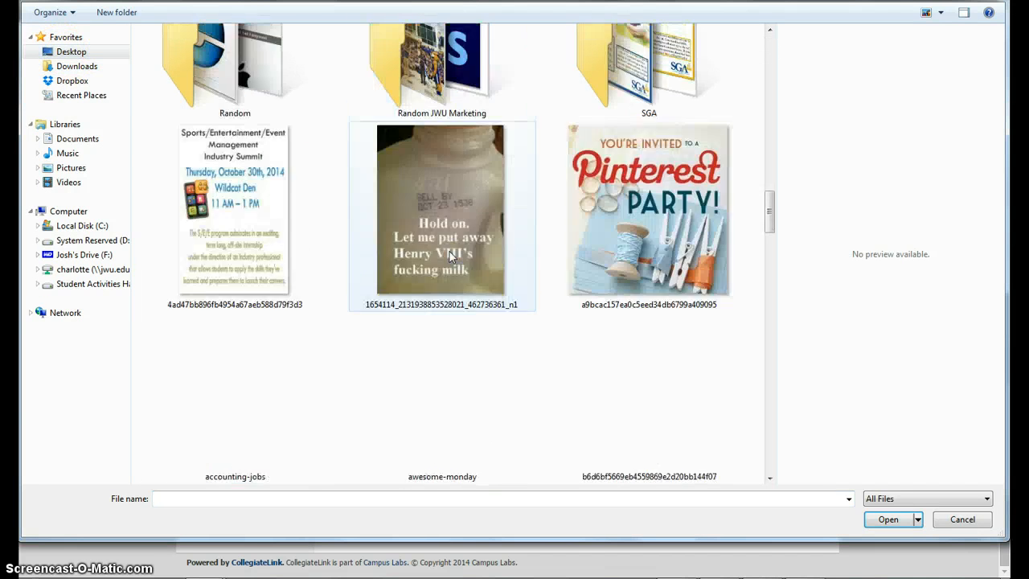
click(679, 275)
double_click(679, 274)
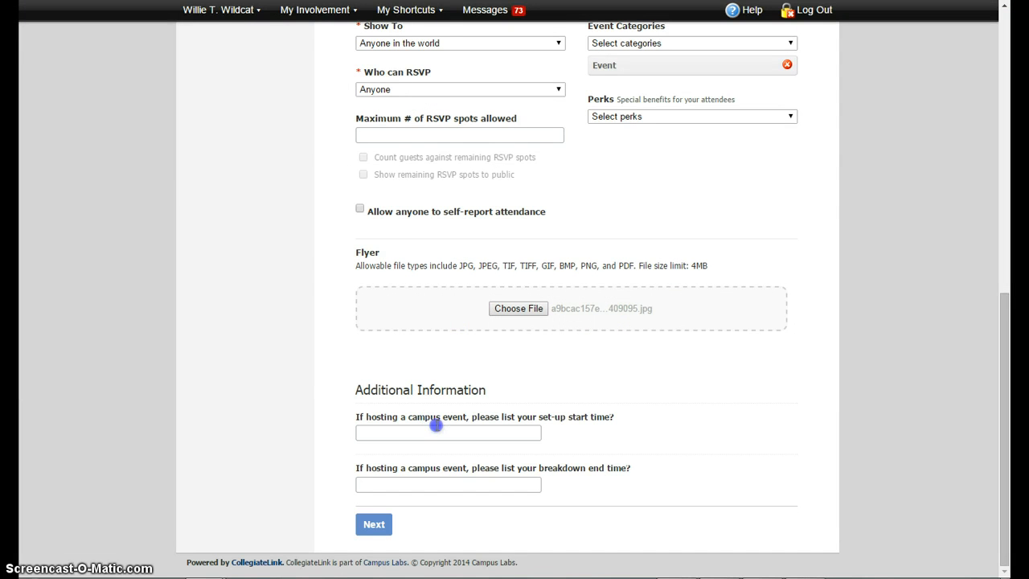
Enter 11:45 as the set-up start time and 1:15 as the breakdown end time, and continue to the additional information form
click(436, 428)
scroll(440, 430, up, 5)
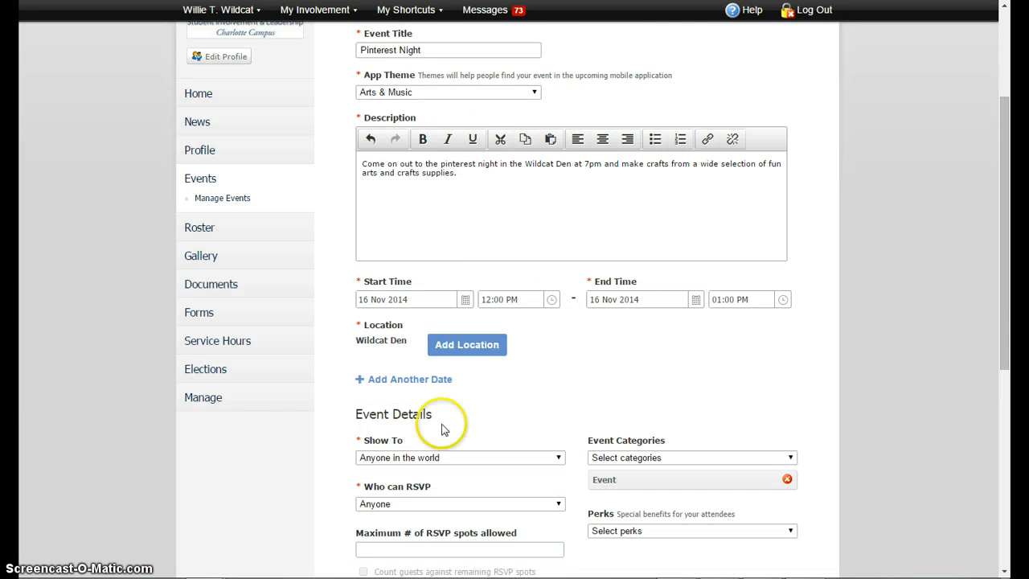
scroll(486, 296, down, 5)
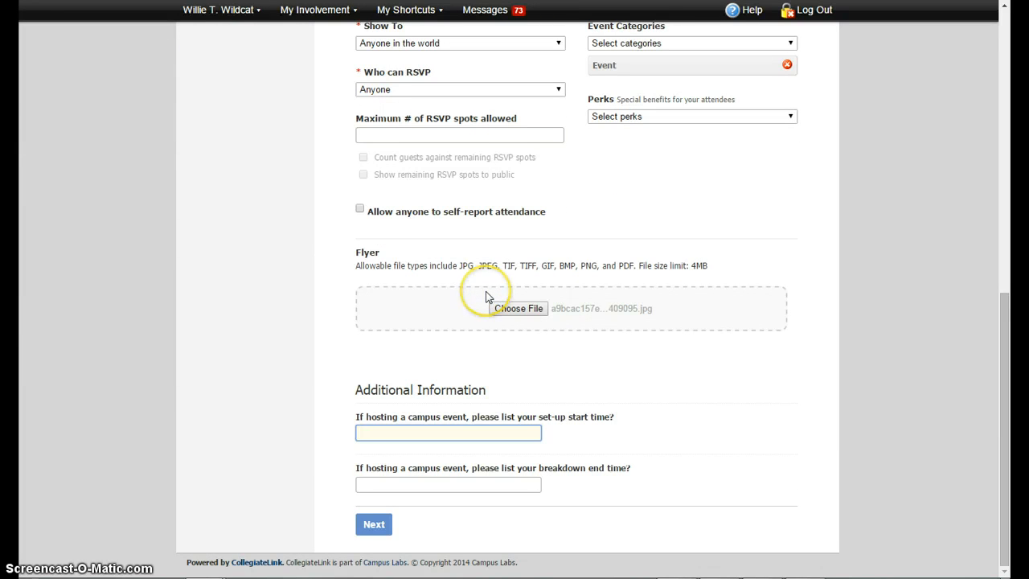
text(11)
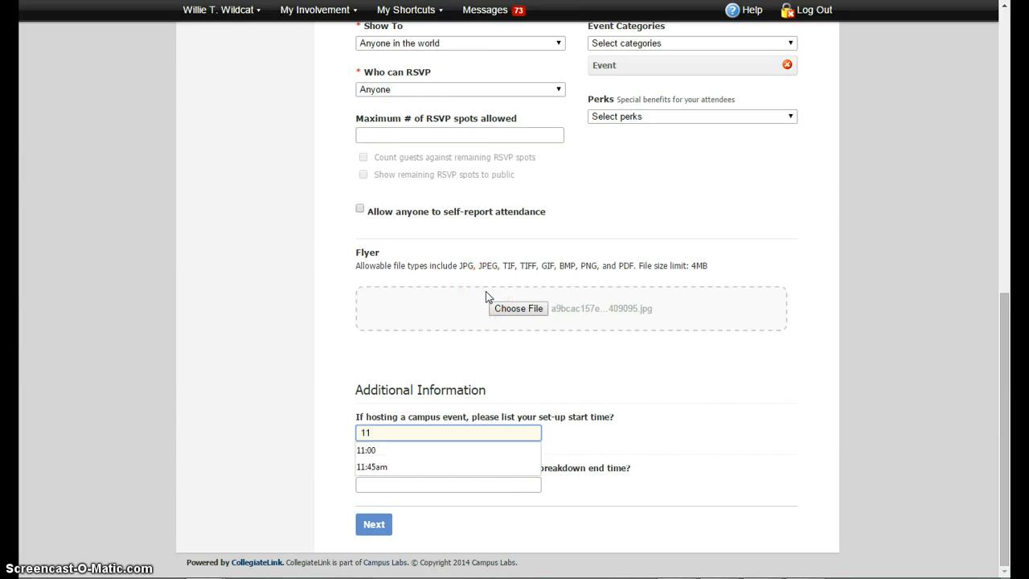
text(:45)
key(Tab)
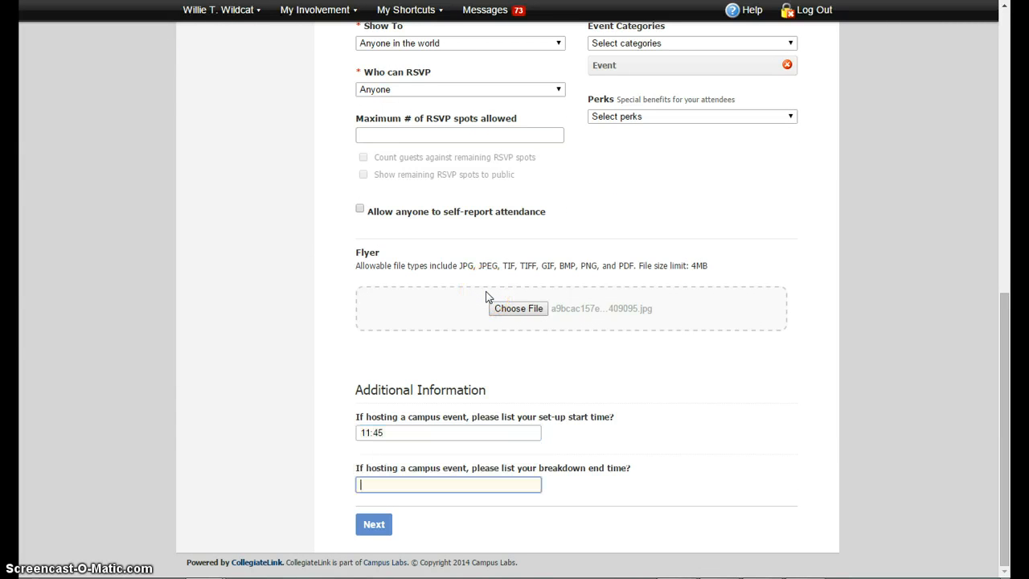
text(1:15)
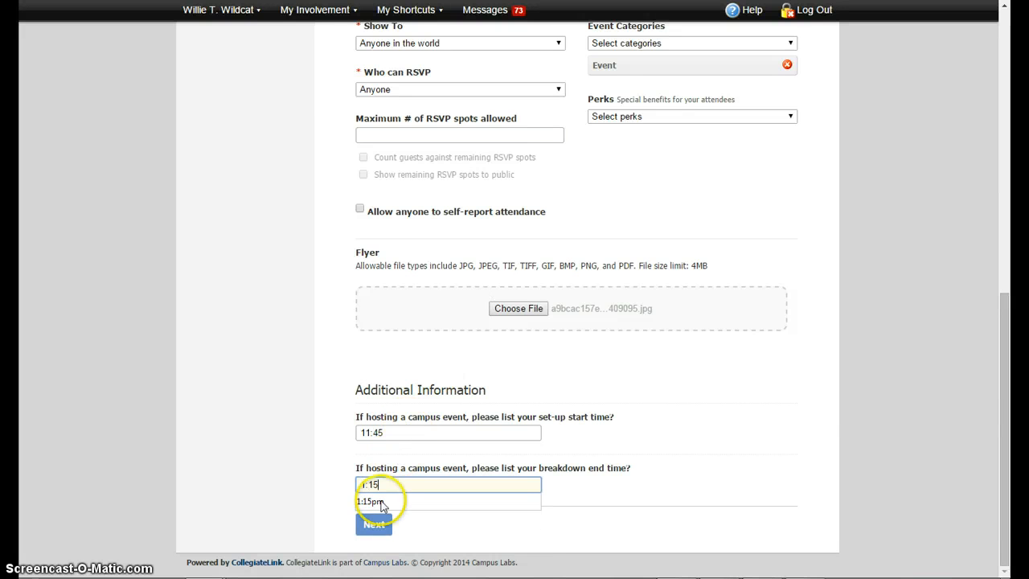
click(375, 528)
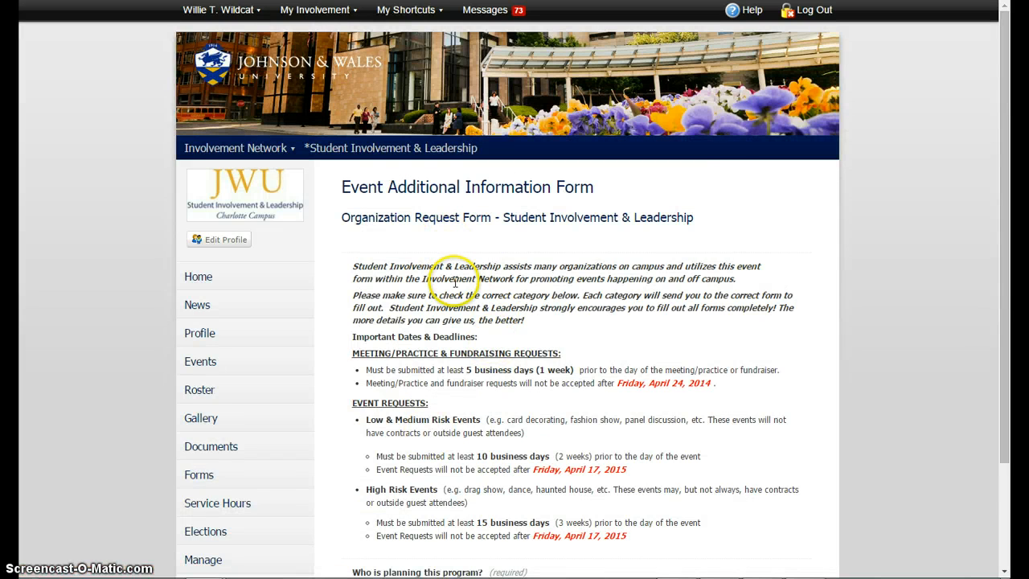
Specify Student Club or Organization as the planner and Student Organization Event as the program type, advancing past both form pages
scroll(450, 274, down, 2)
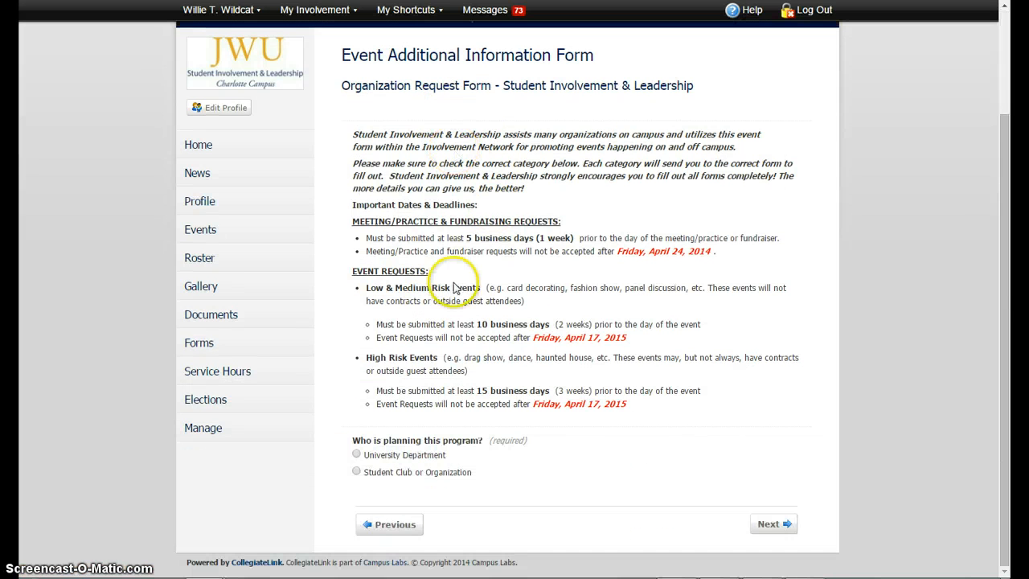
click(356, 473)
click(766, 524)
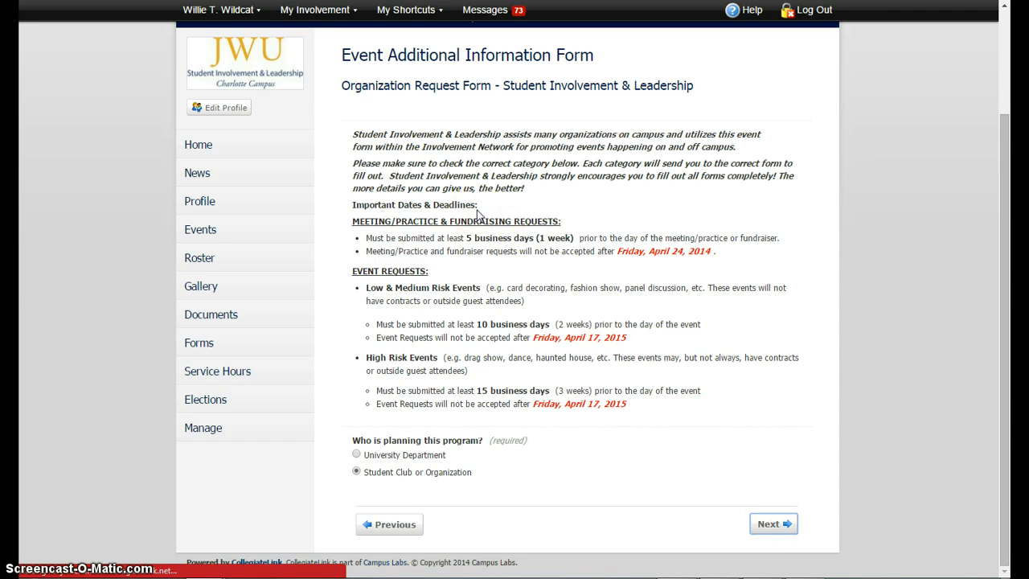
scroll(478, 210, down, 3)
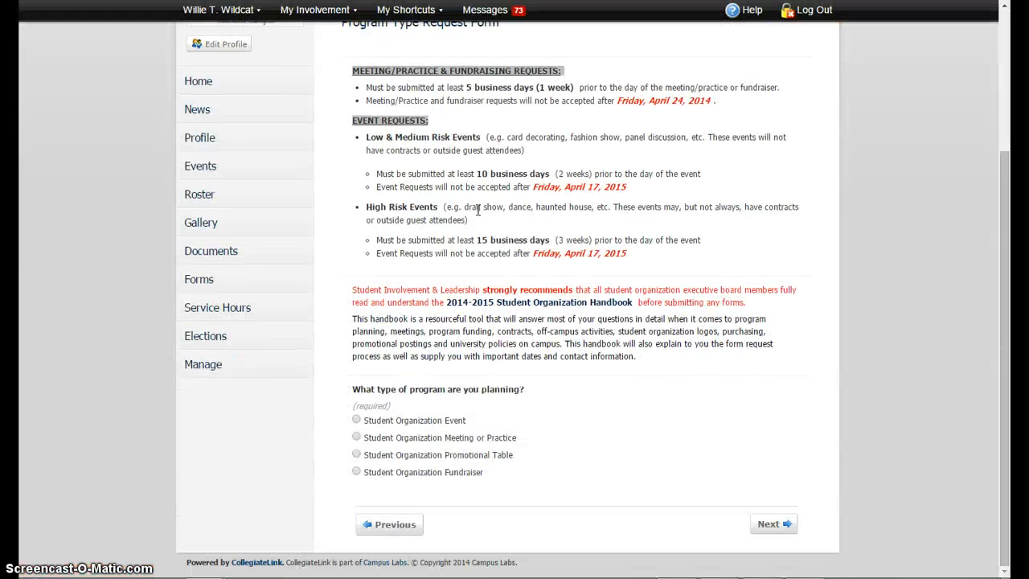
click(409, 422)
click(782, 529)
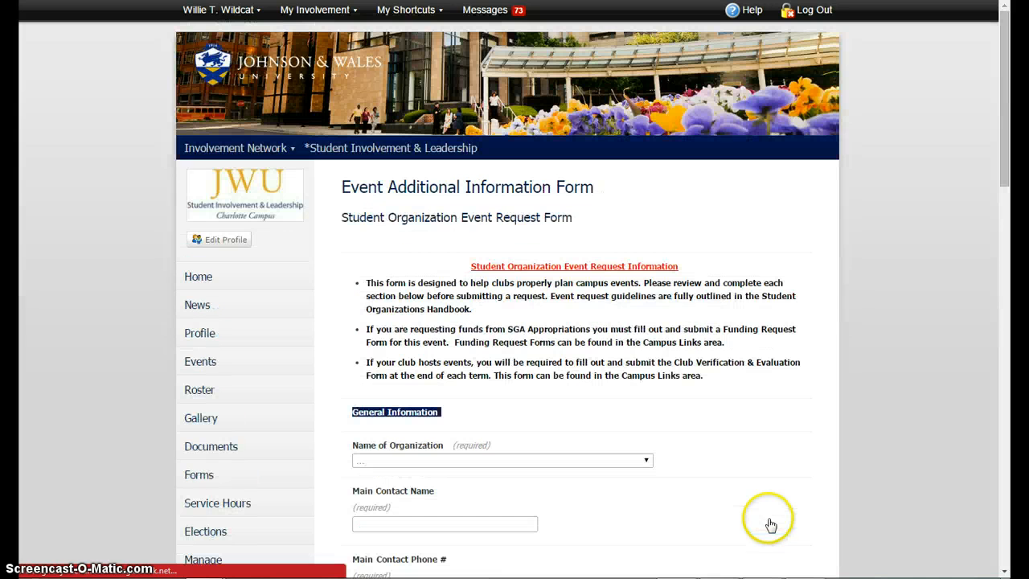
Choose *Student Involvement & Leadership* as the organization in the event request form
scroll(581, 426, down, 3)
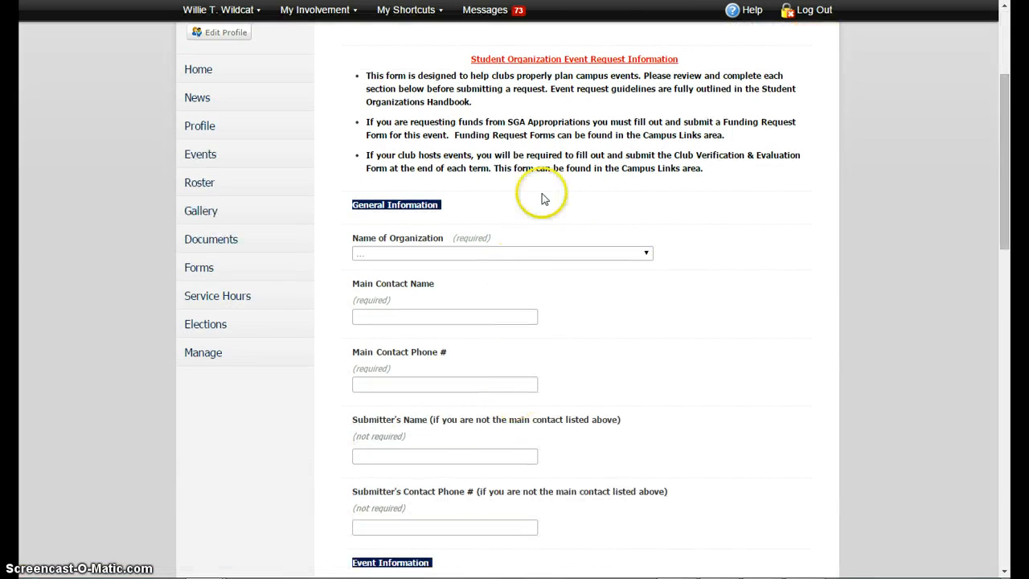
click(554, 252)
click(543, 277)
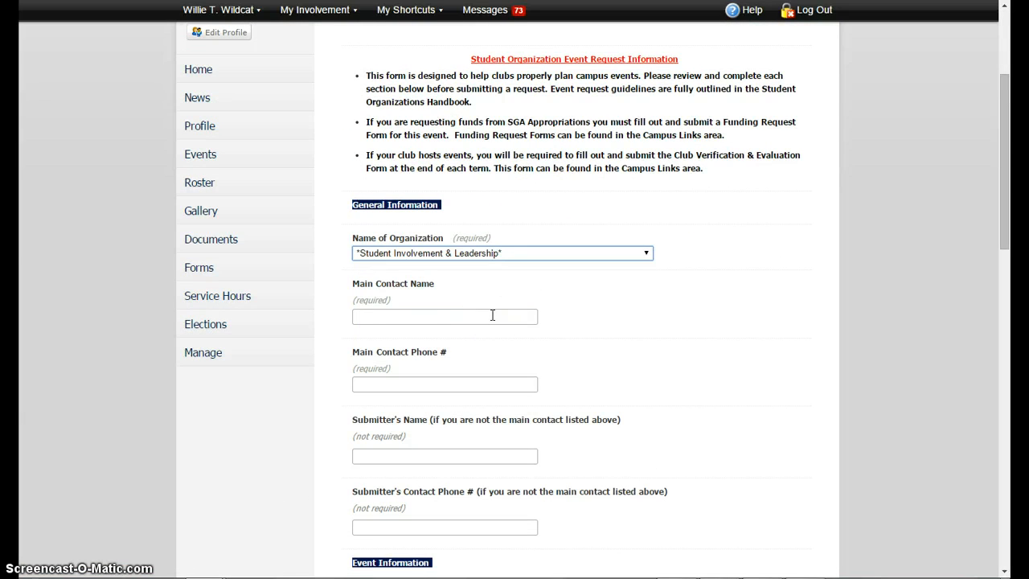
Fill in the main contact's name and phone number, leaving the optional submitter's name empty
click(493, 315)
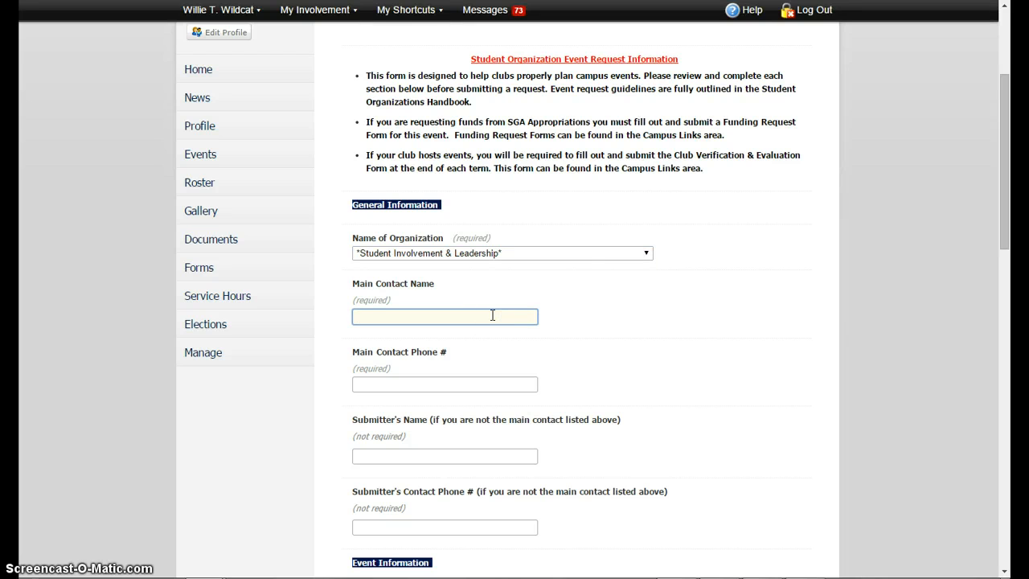
text(Wi)
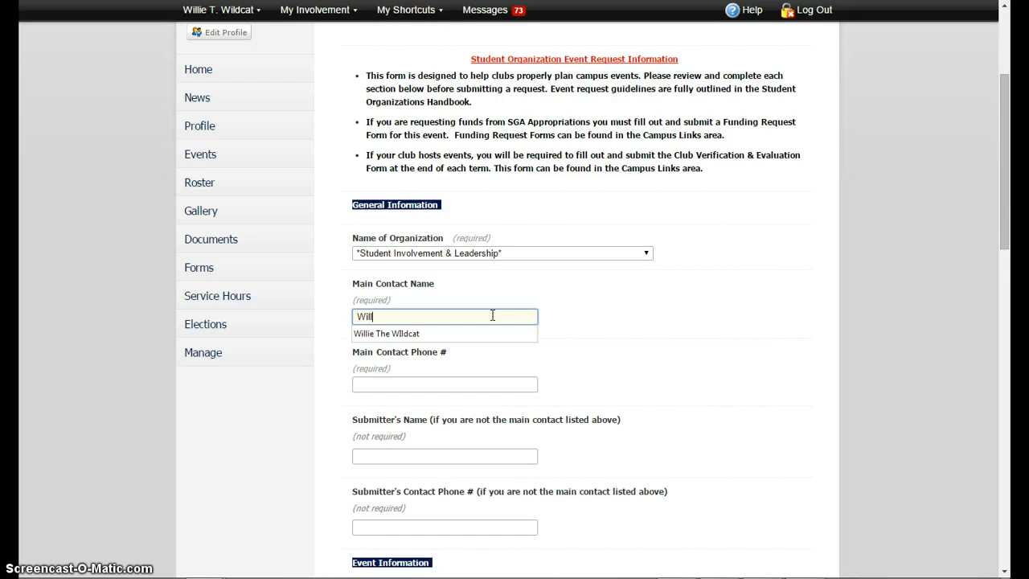
text(ll)
key(Down)
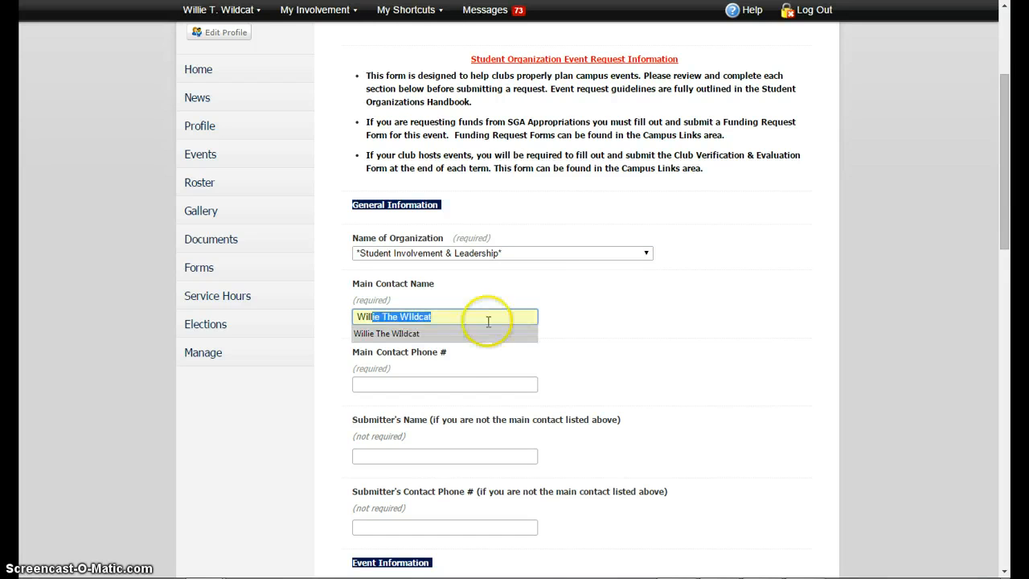
click(487, 334)
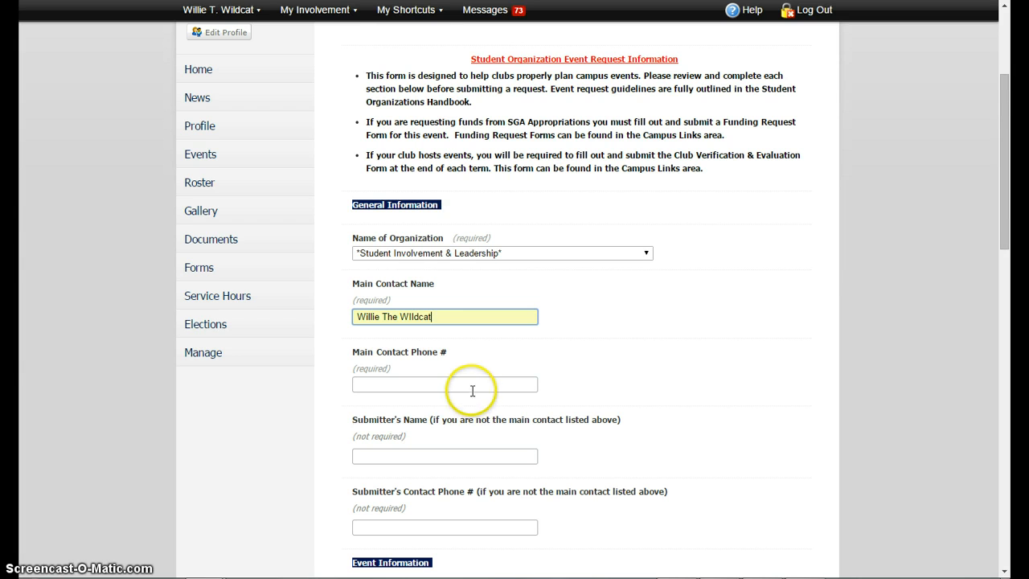
click(473, 388)
click(473, 387)
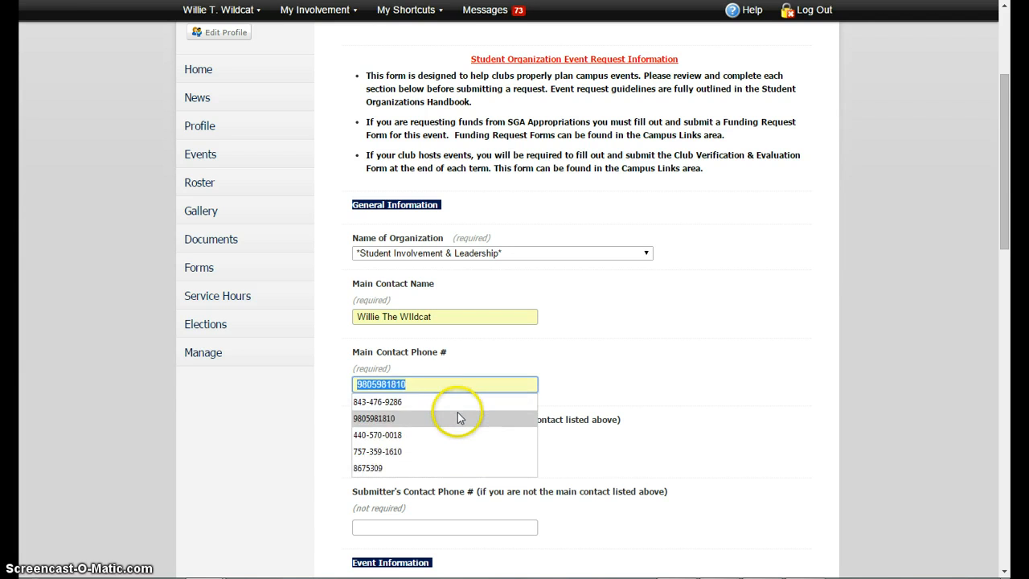
click(457, 413)
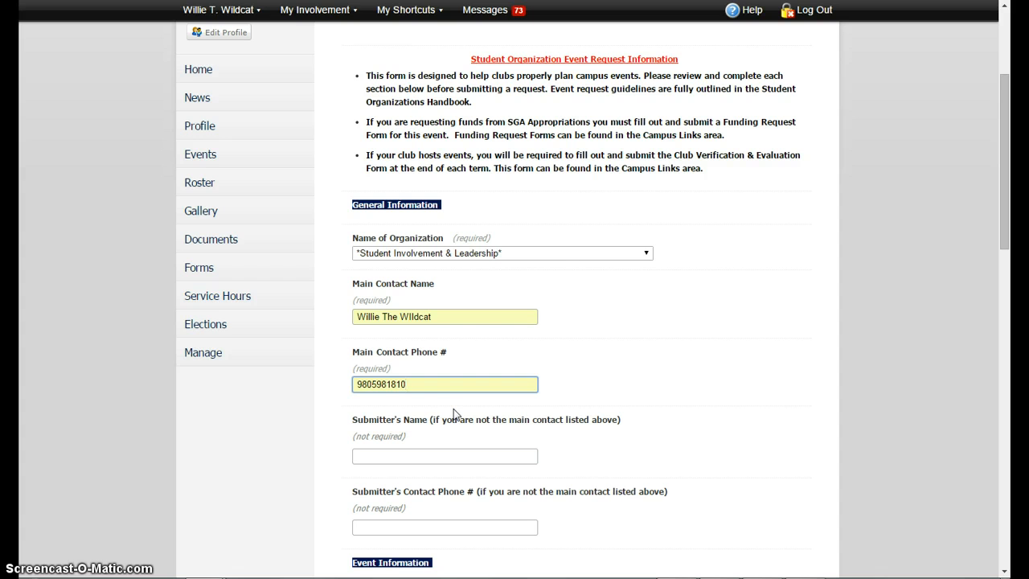
click(454, 452)
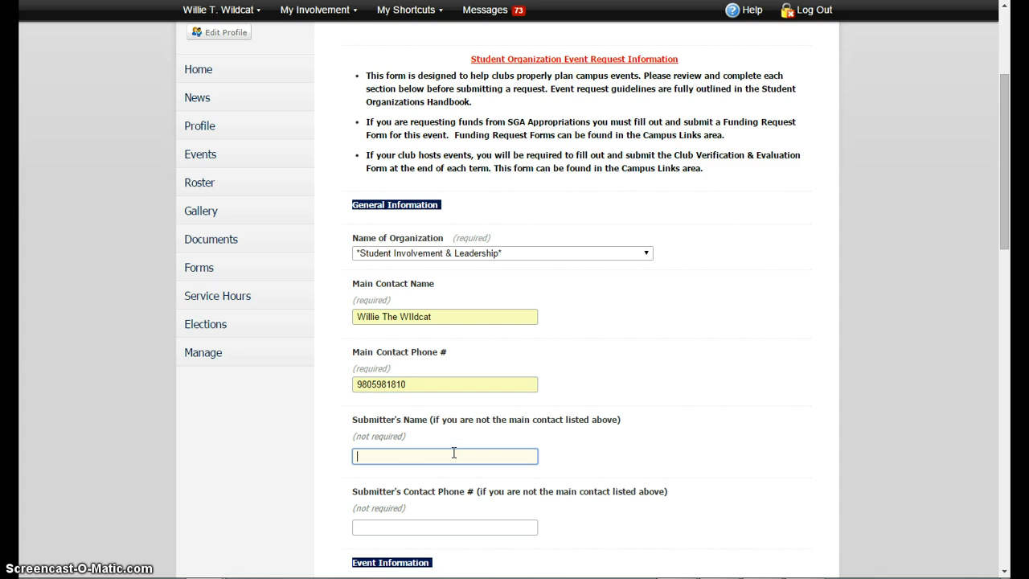
click(453, 452)
Set the expected attendance to 75 in the event information section
scroll(457, 450, down, 3)
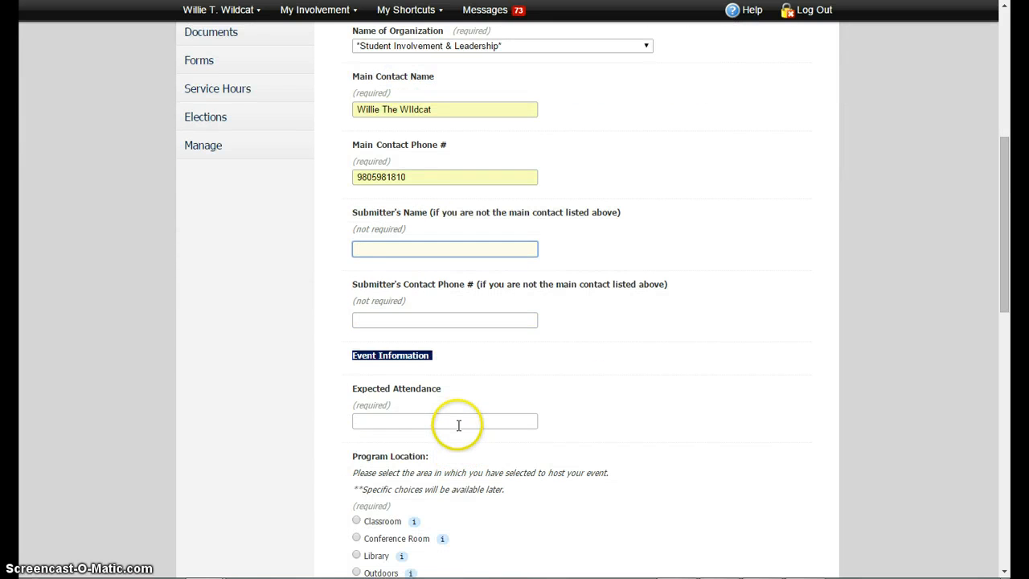
click(458, 421)
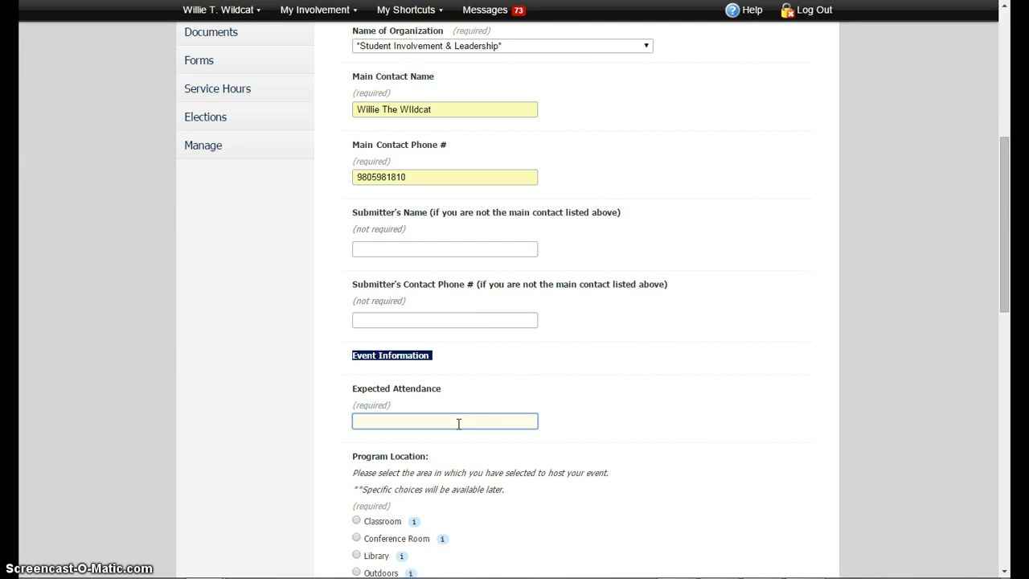
text(75)
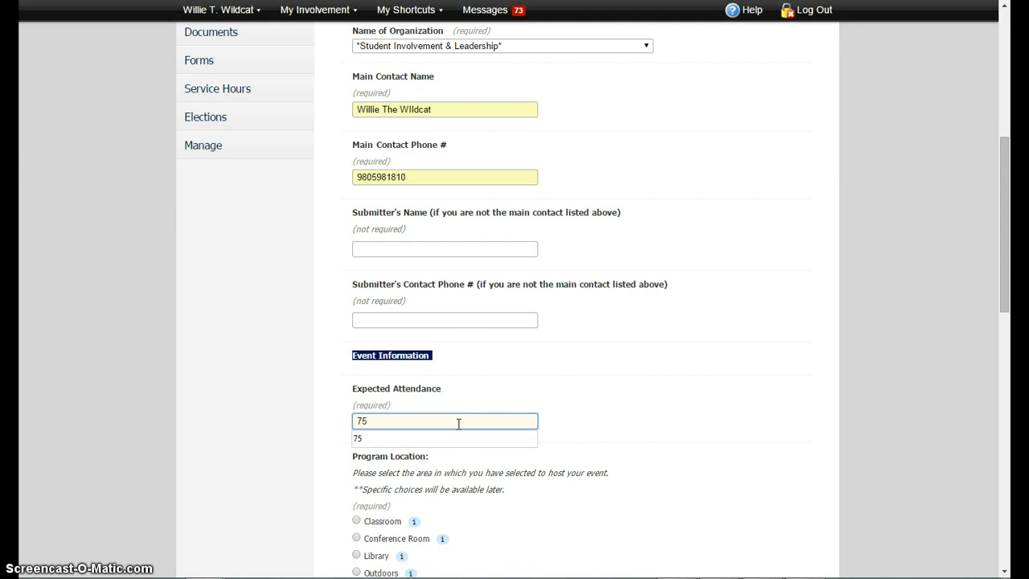
click(328, 432)
Select Student Center as the program location and answer No to needing a promotional table
scroll(329, 434, down, 4)
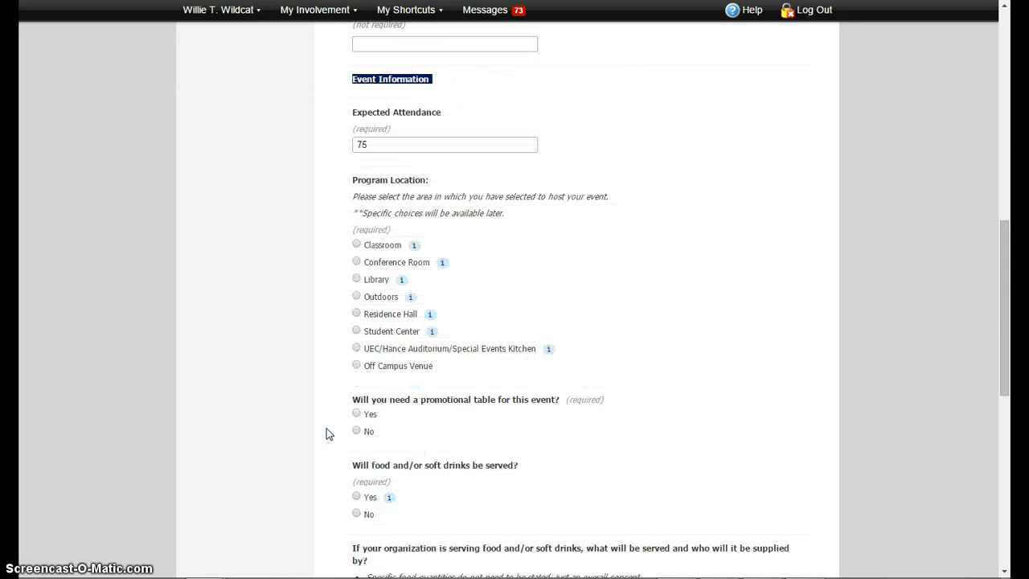
click(356, 331)
click(356, 430)
scroll(367, 442, down, 1)
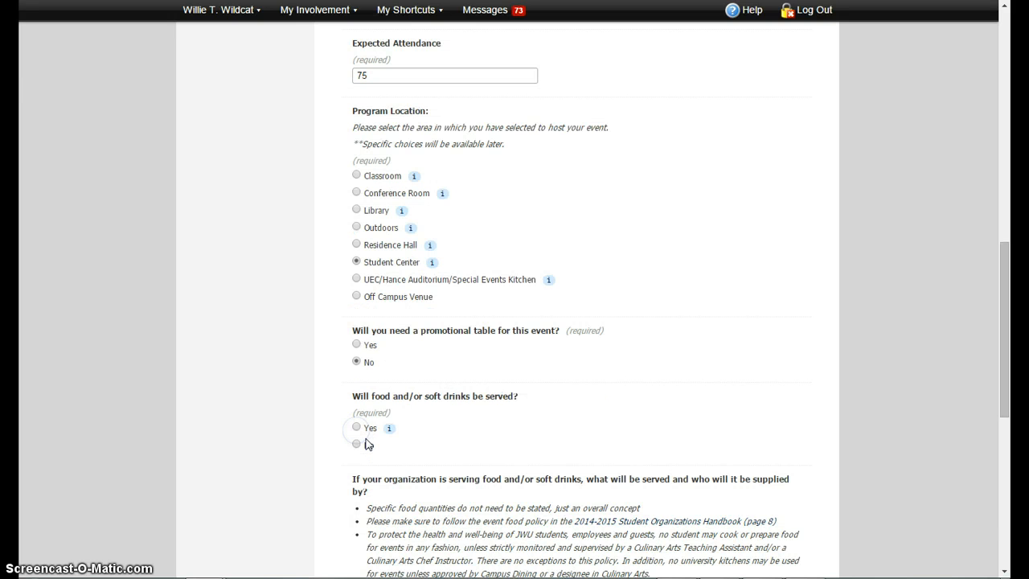
Answer No to serving food or soft drinks and check the information note attached to the Yes option
click(362, 443)
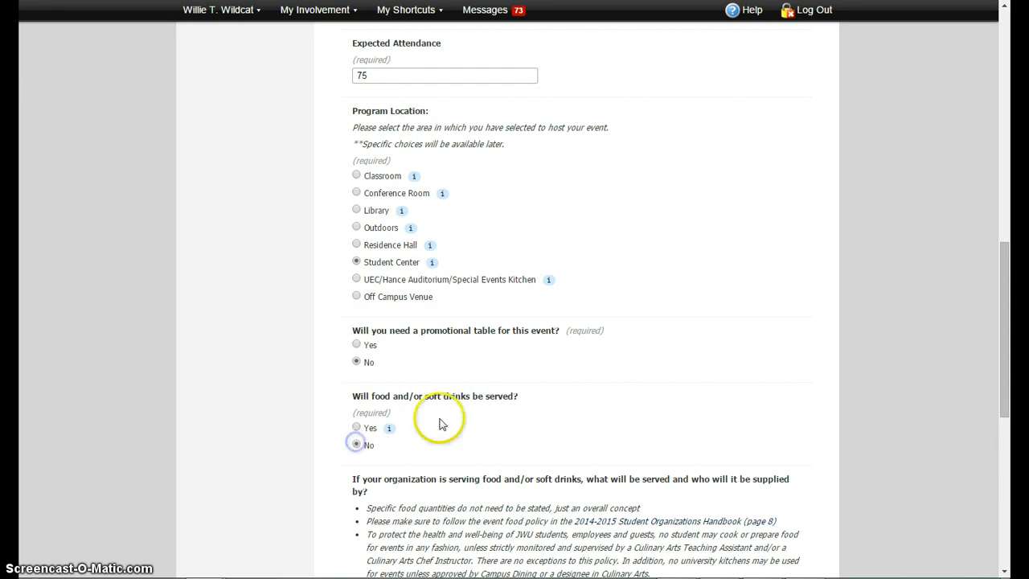
click(390, 431)
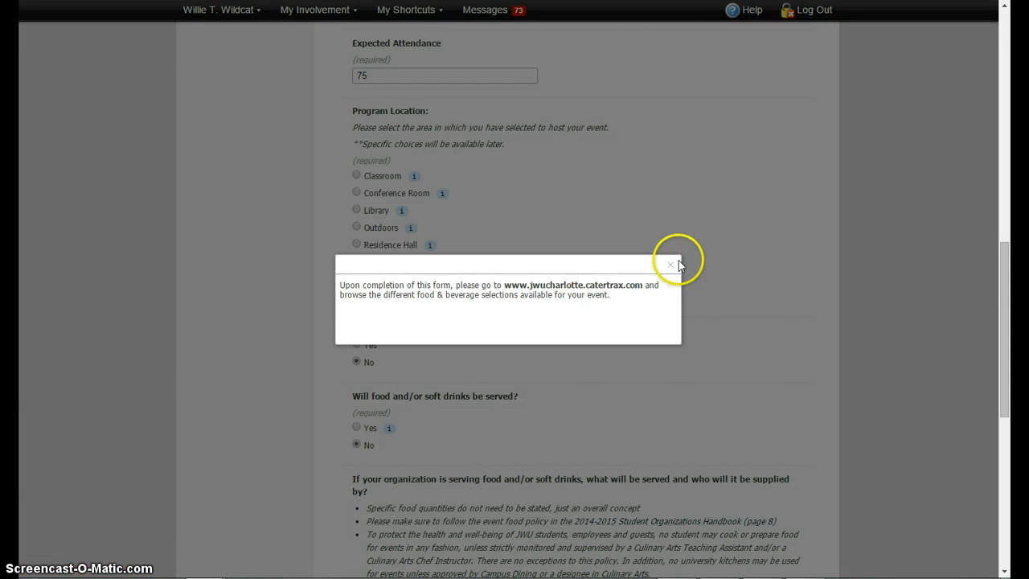
click(679, 260)
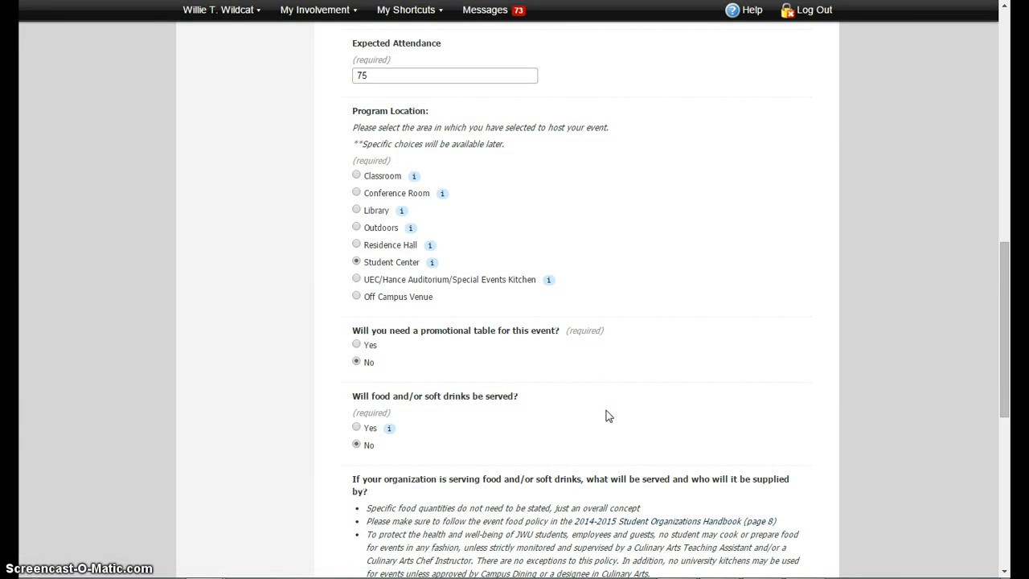
Check the information note on security requests and answer No to requesting security for the event
scroll(609, 415, down, 3)
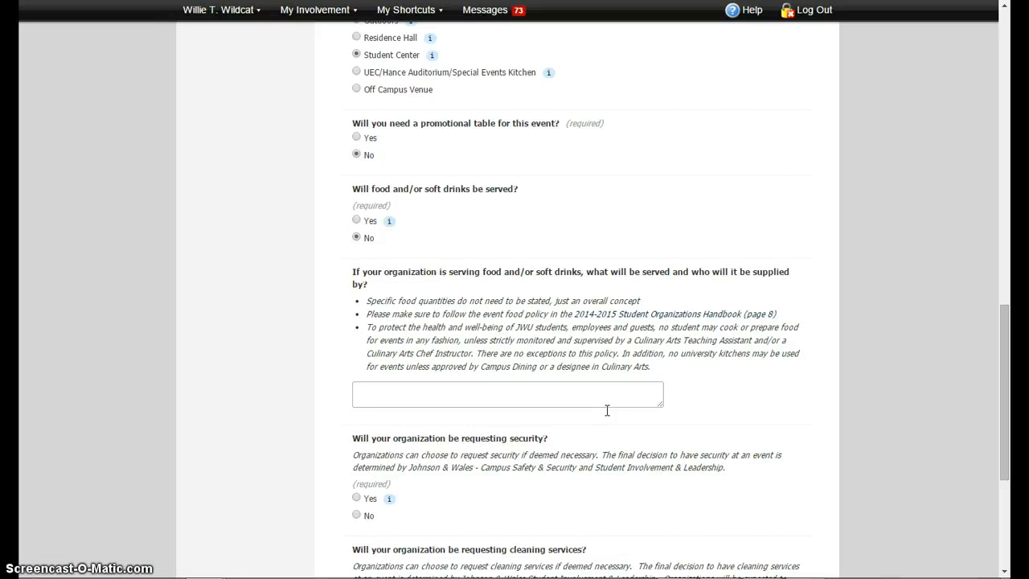
scroll(607, 410, down, 2)
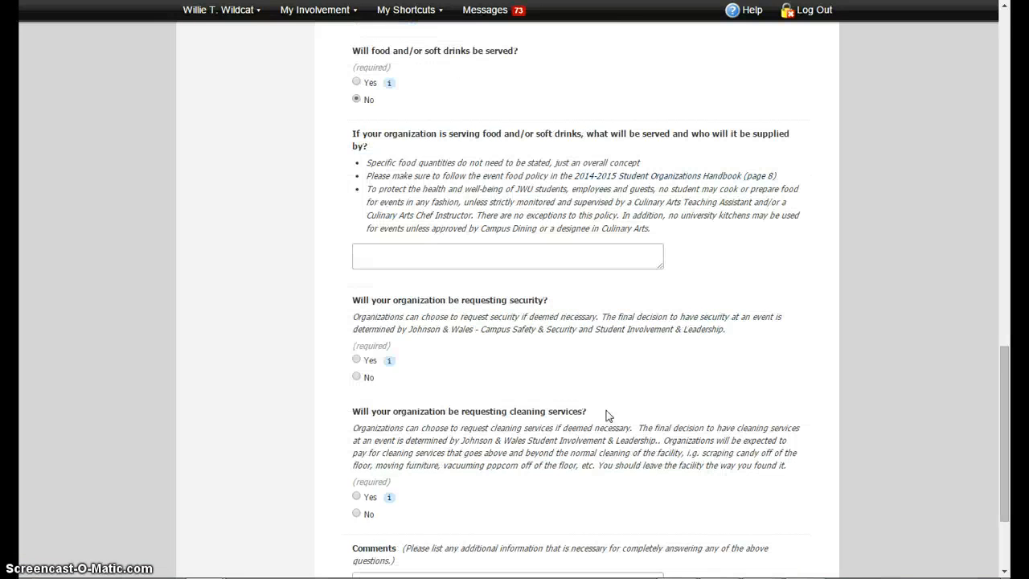
click(388, 363)
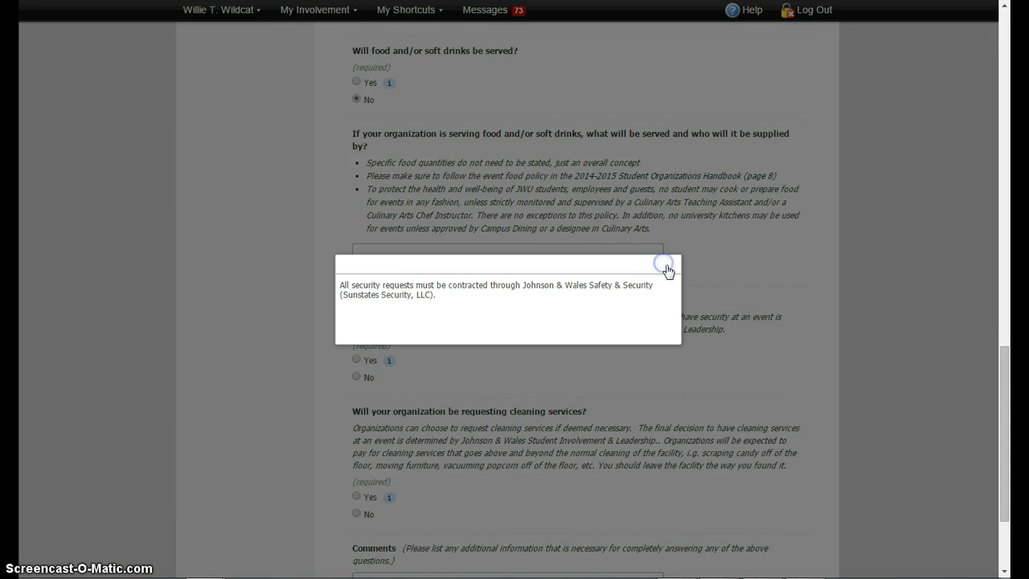
click(668, 266)
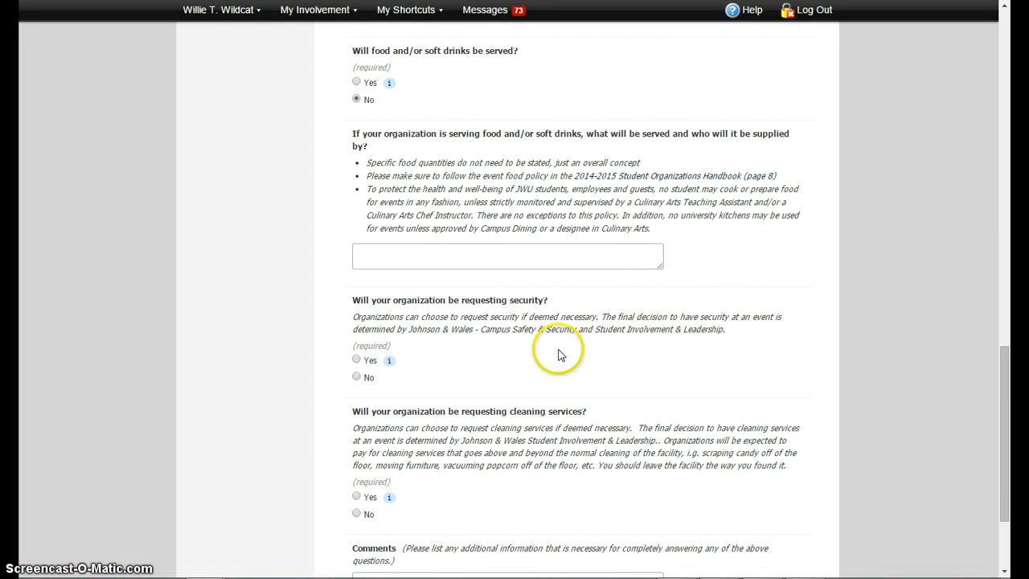
click(356, 377)
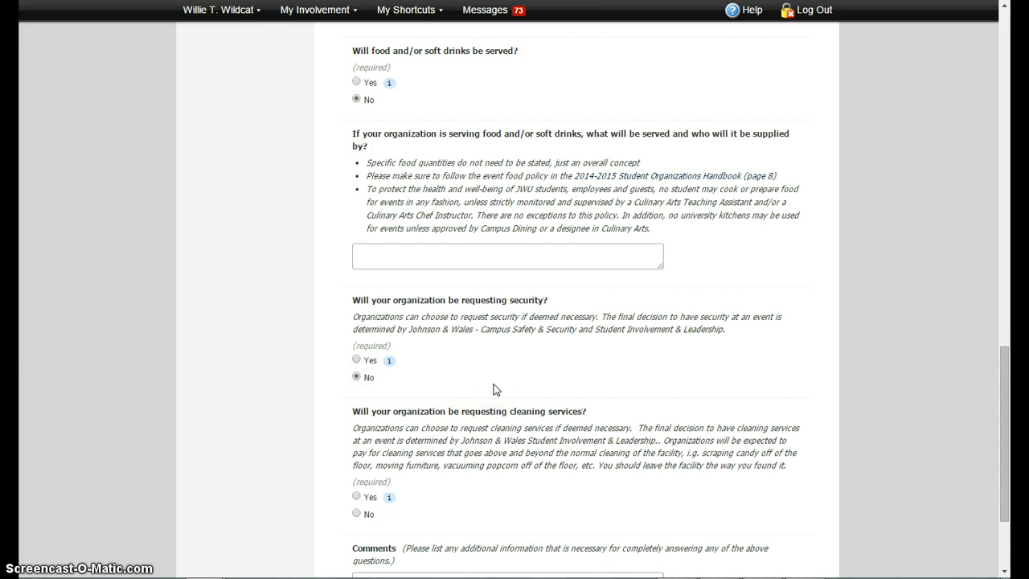
Answer No to requesting cleaning services and continue to the Student Center details request
scroll(495, 386, down, 3)
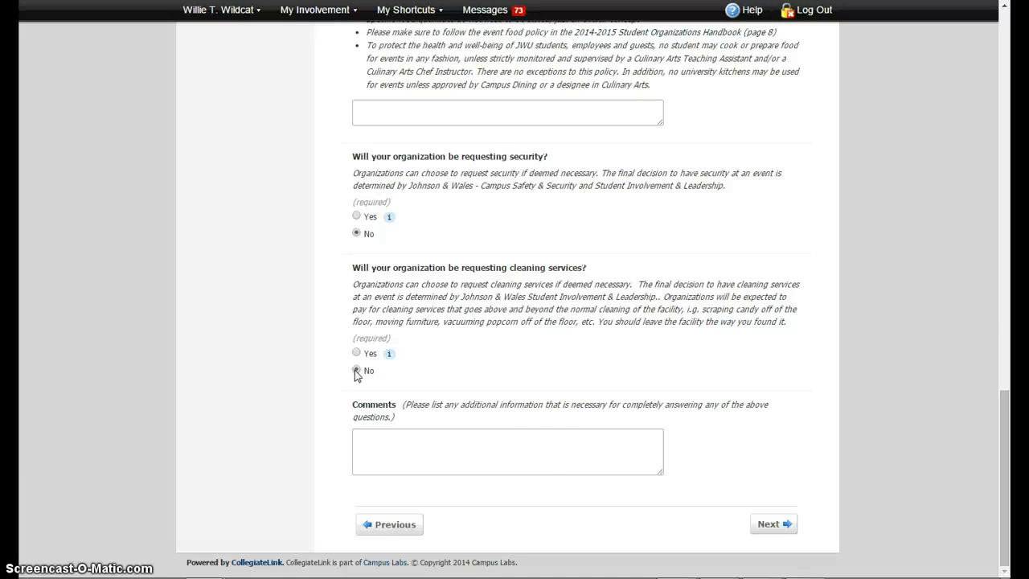
click(768, 524)
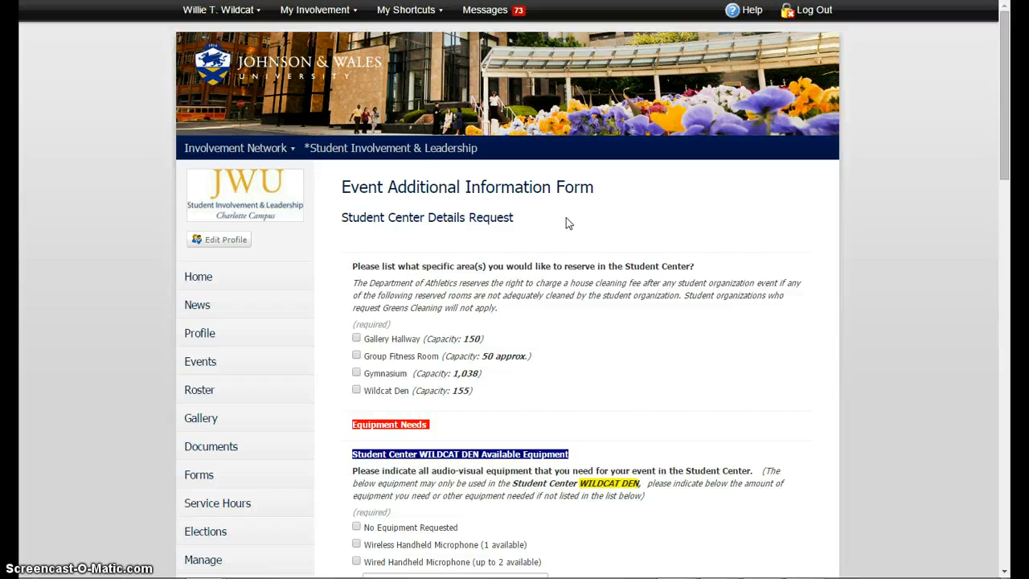
Reserve the Wildcat Den in the Student Center and choose No Equipment Requested for its available equipment
scroll(450, 257, down, 1)
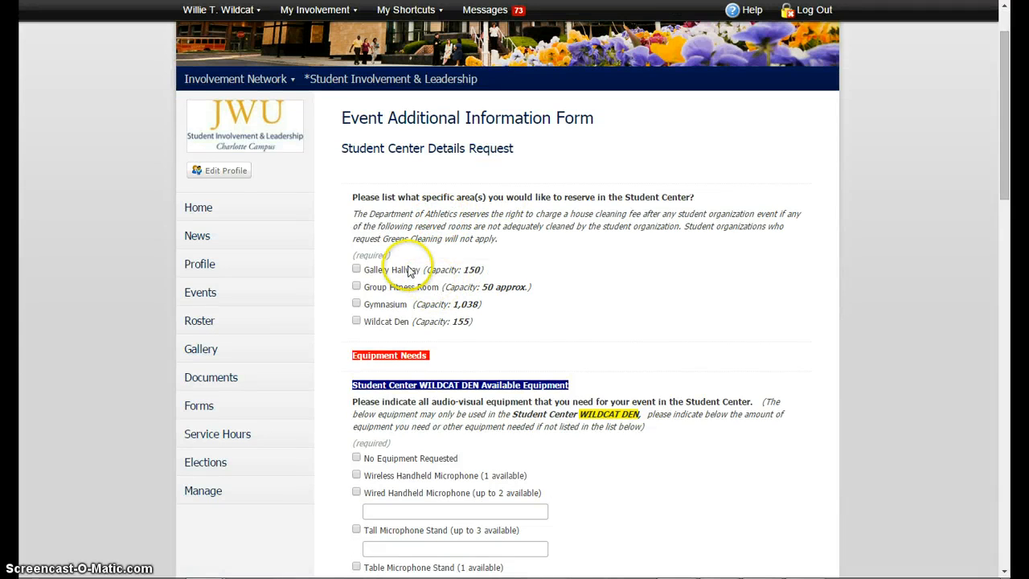
click(356, 322)
scroll(359, 323, down, 4)
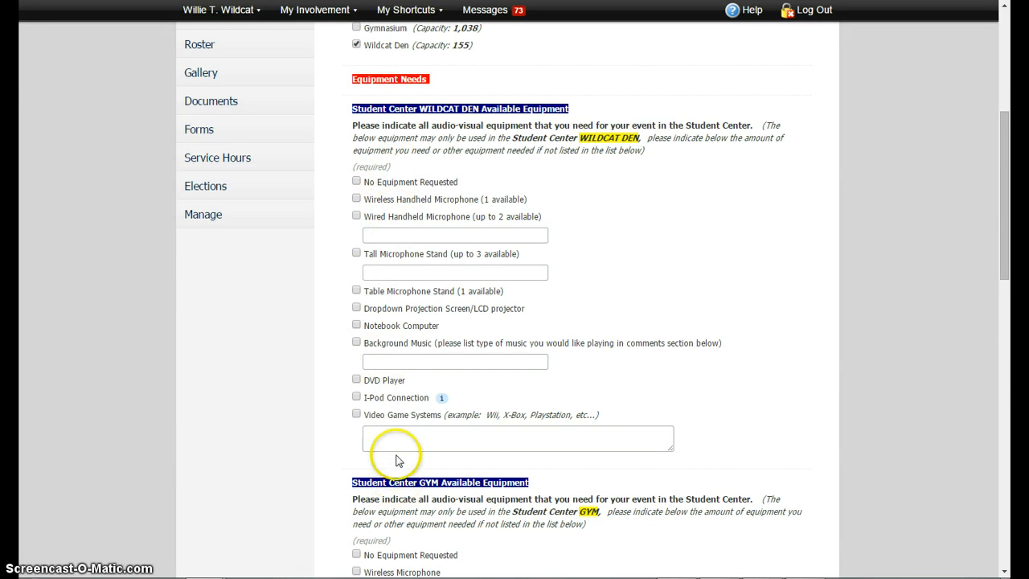
click(356, 183)
Choose No Equipment Requested for both the Student Center gym and the Student Involvement & Leadership equipment
scroll(389, 217, down, 3)
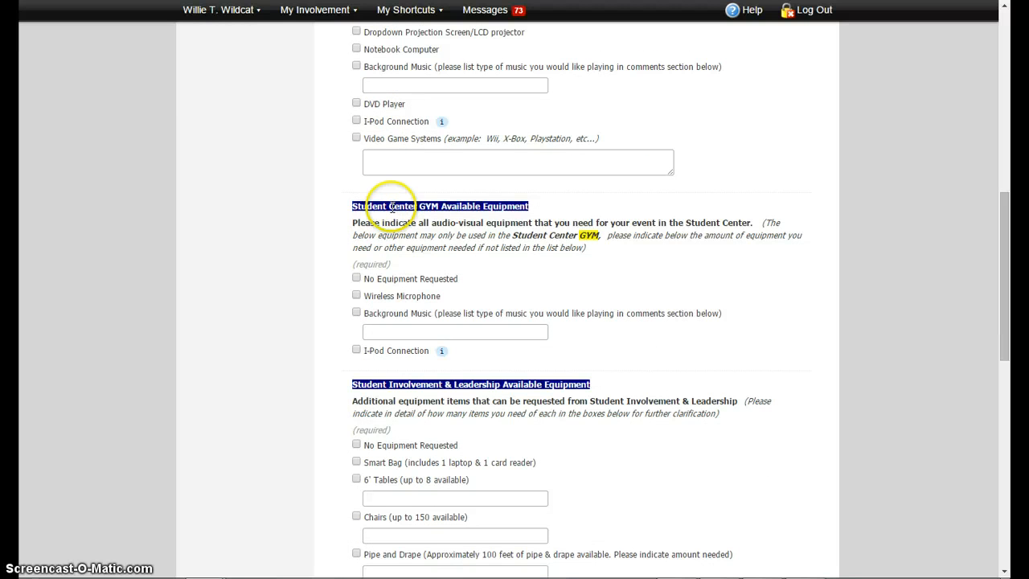
click(356, 277)
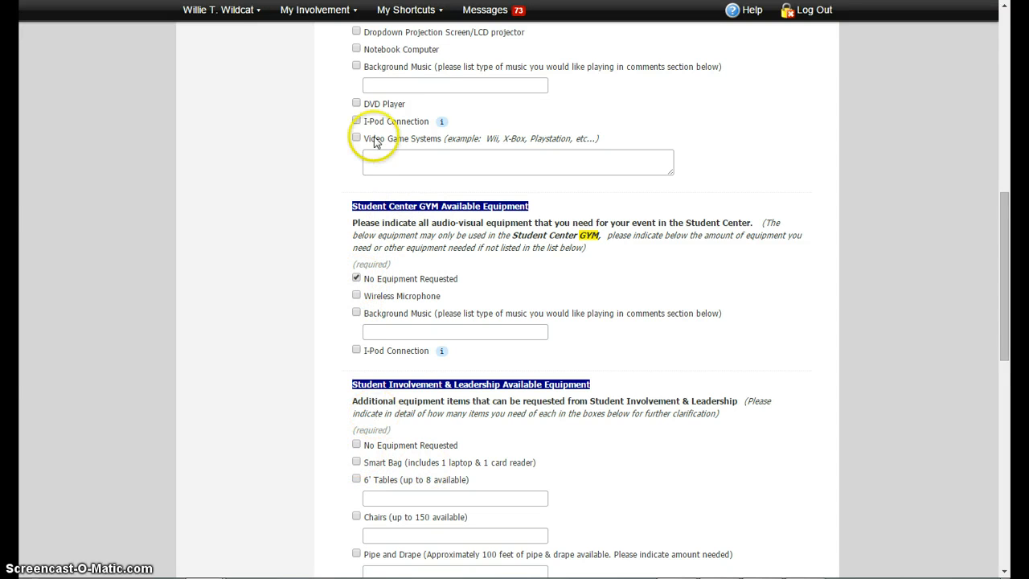
scroll(400, 281, down, 3)
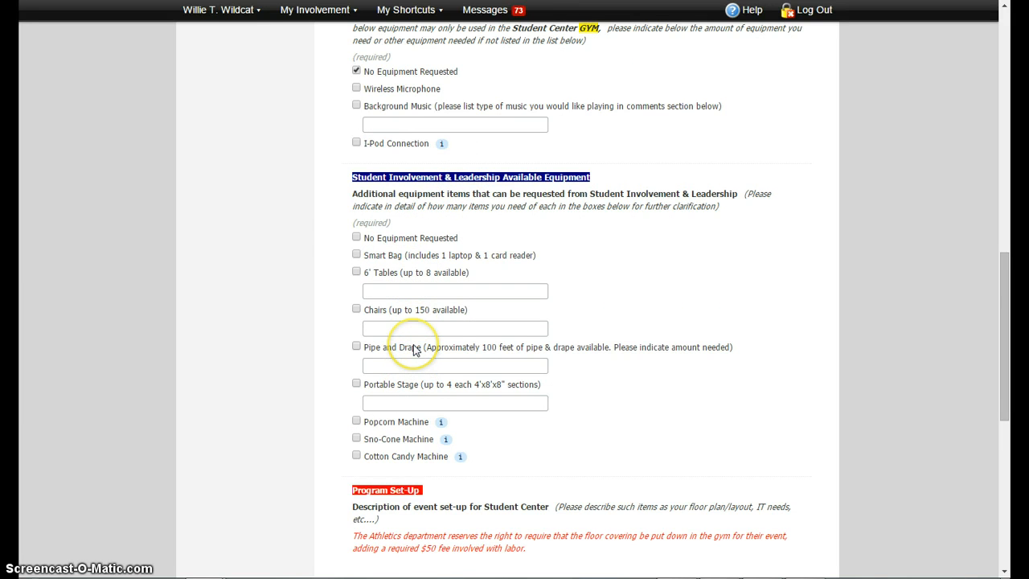
click(355, 240)
Describe the event set-up as "we will be posting up tarps on the ground so that no craft supplies get on the floor"
scroll(354, 241, down, 4)
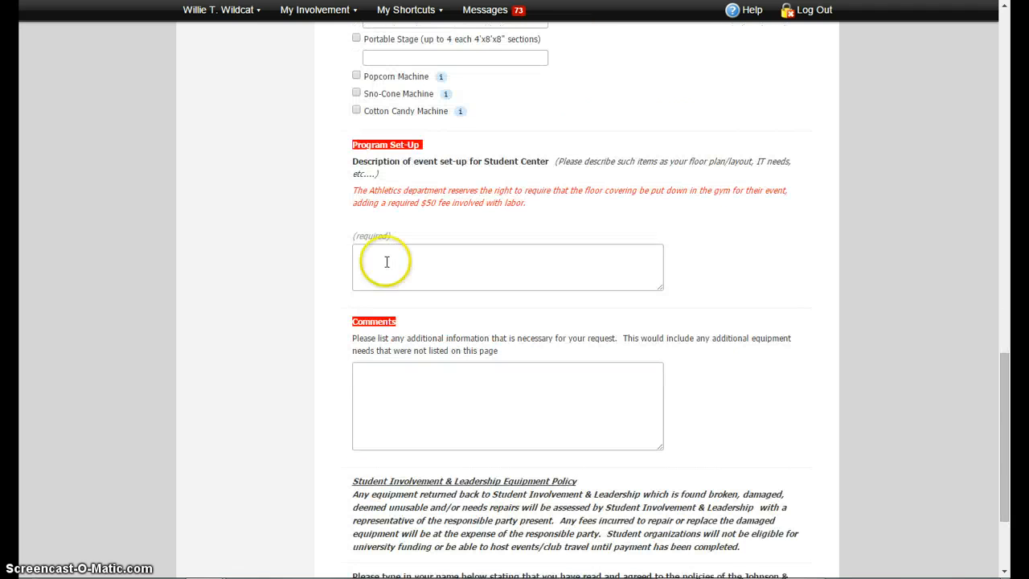
click(386, 260)
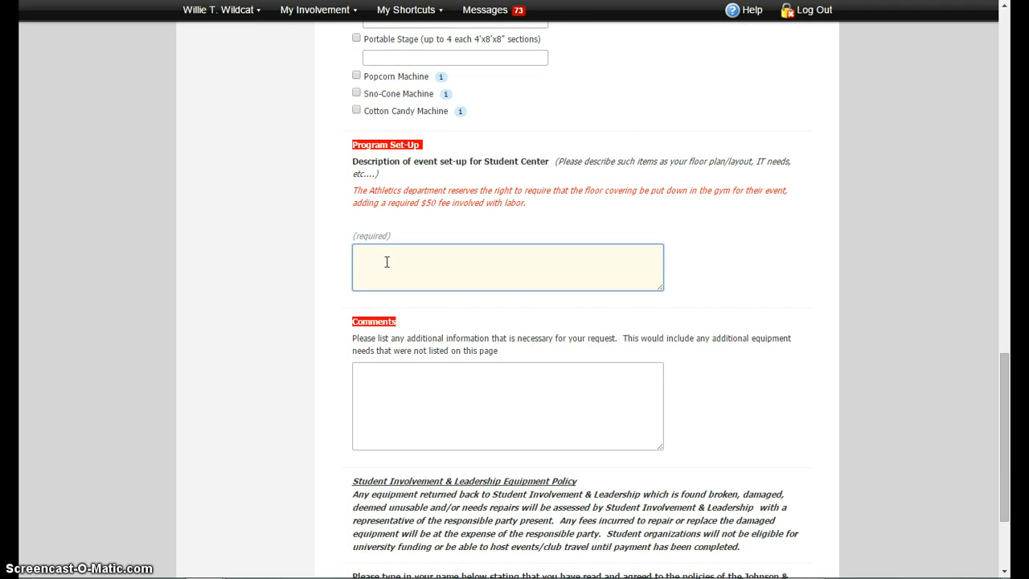
text(we will be posting up tarps on the ground so )
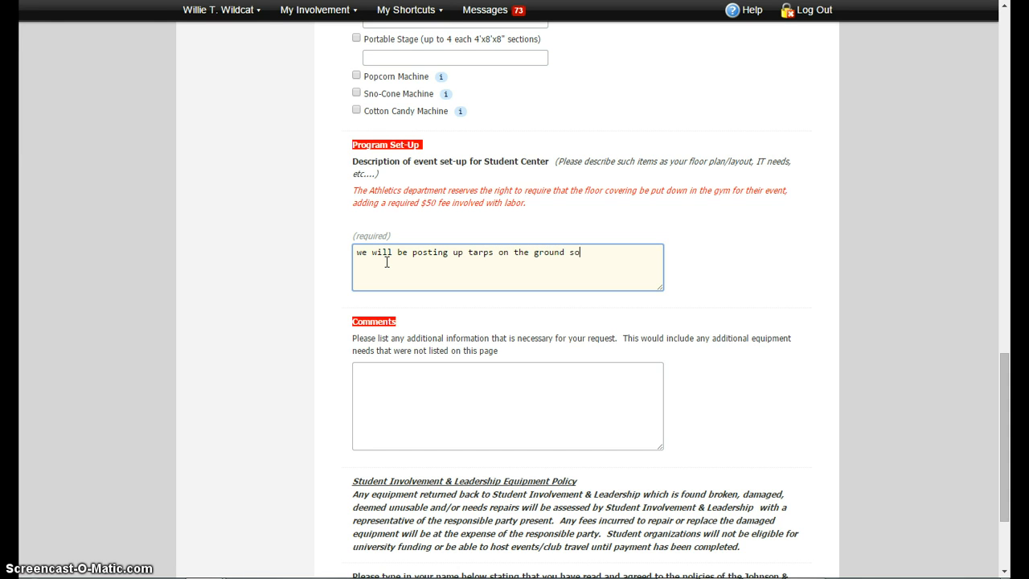
text(that no craft supplies get on the floor)
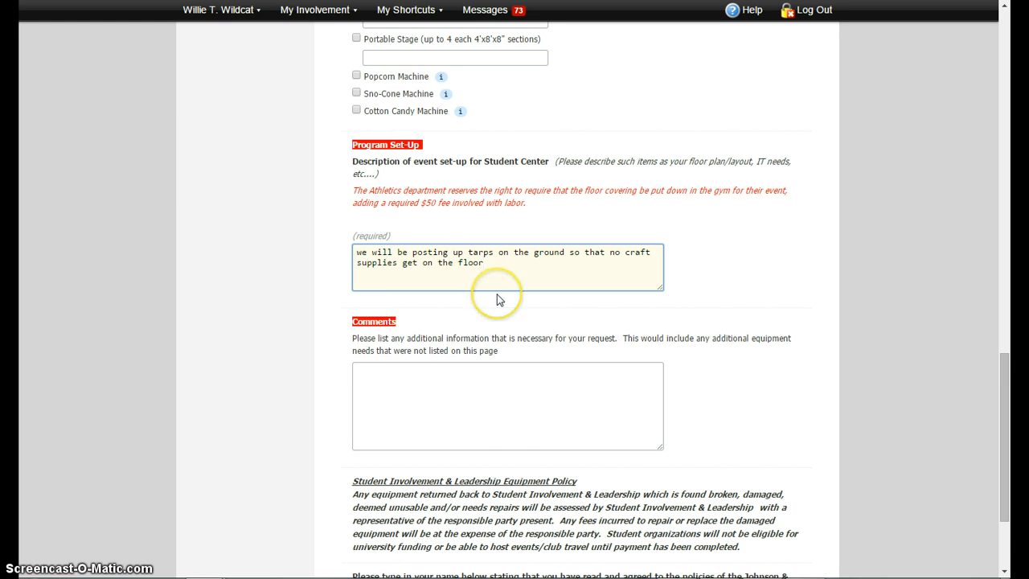
Enter the name agreeing to the equipment policy, leaving the comments empty, and continue to the event submission review
scroll(496, 298, down, 1)
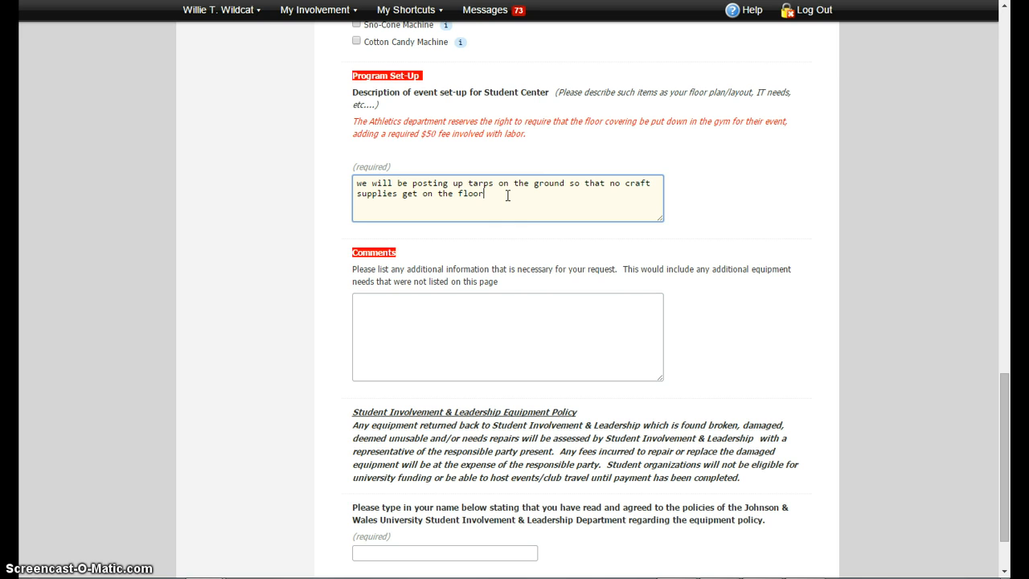
click(506, 321)
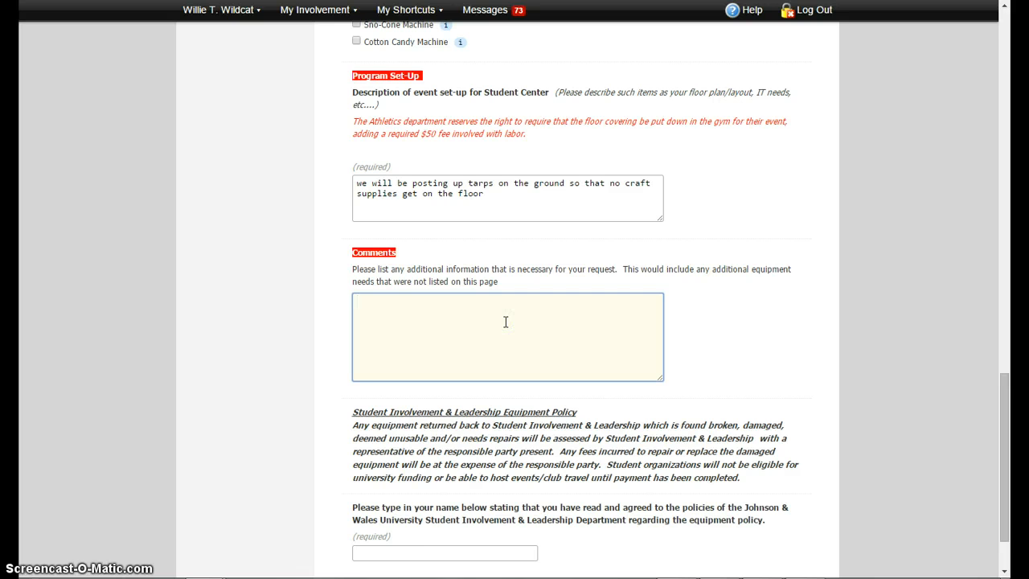
scroll(506, 321, down, 2)
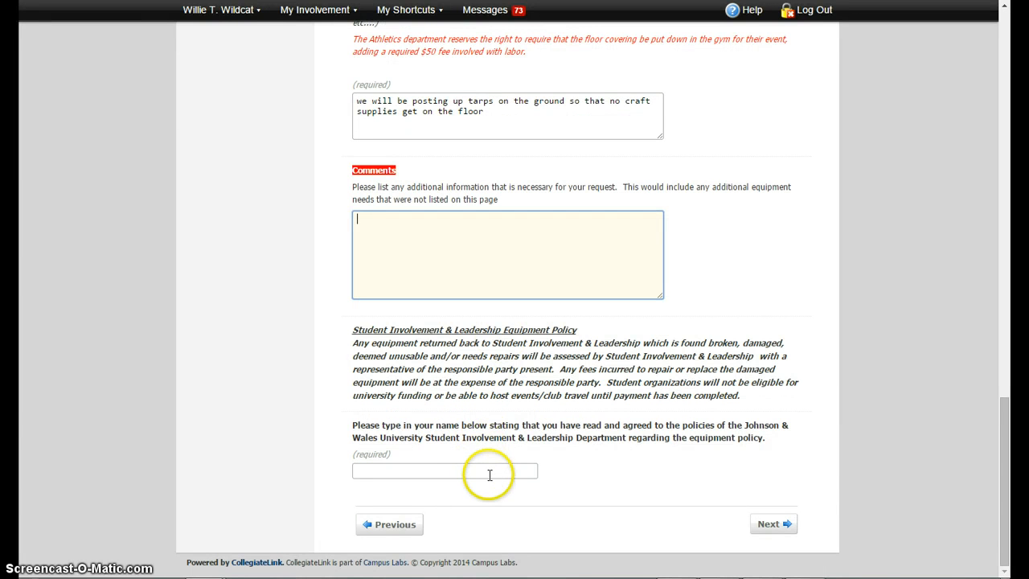
click(523, 473)
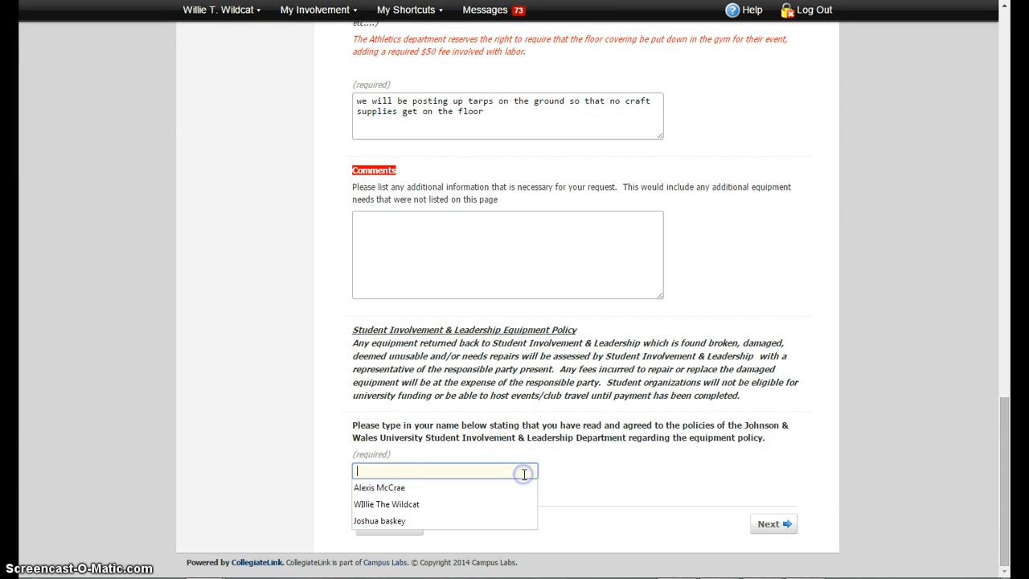
click(510, 503)
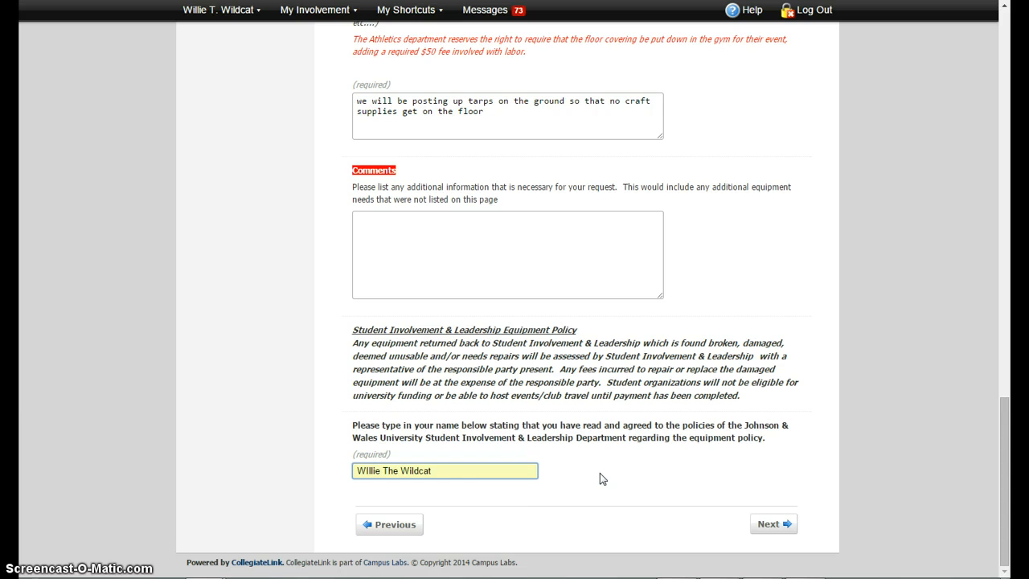
click(600, 475)
click(768, 524)
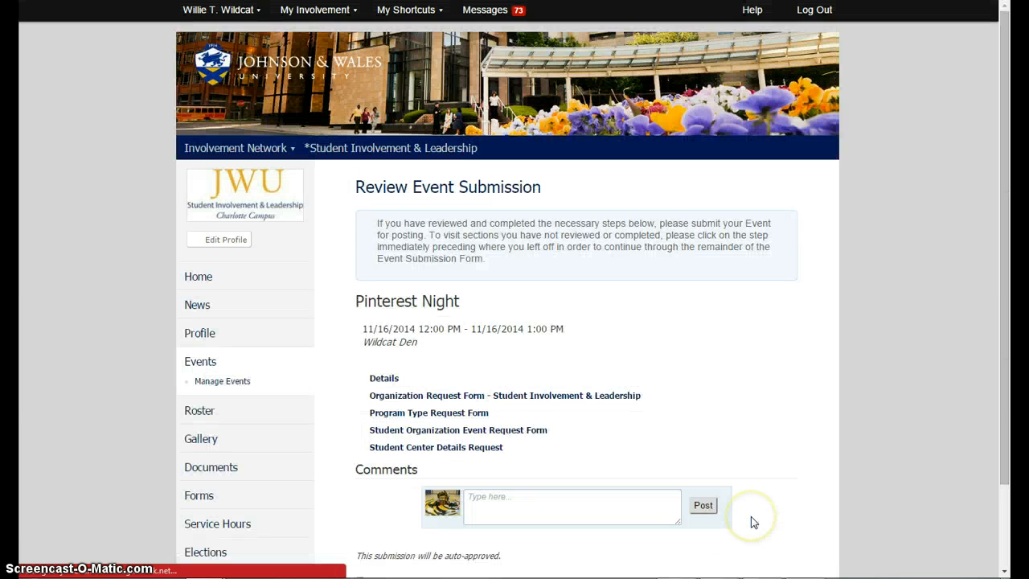
scroll(420, 330, down, 2)
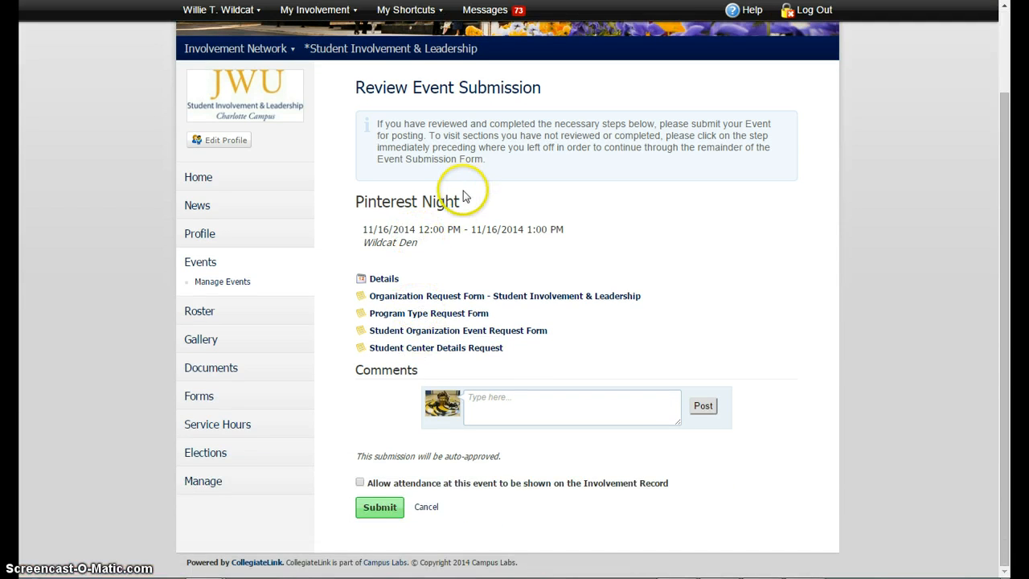